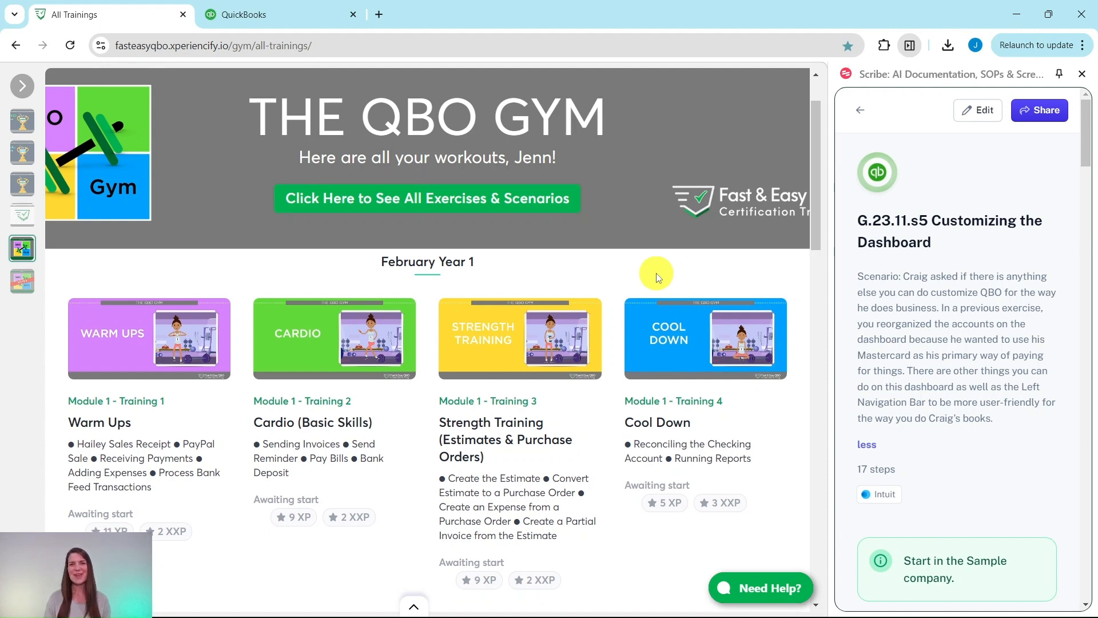
- Open the November Year 1 Strength Training (Customization) lesson from the QBO Gym trainings
scroll(656, 278, down, 20)
scroll(656, 278, down, 20)
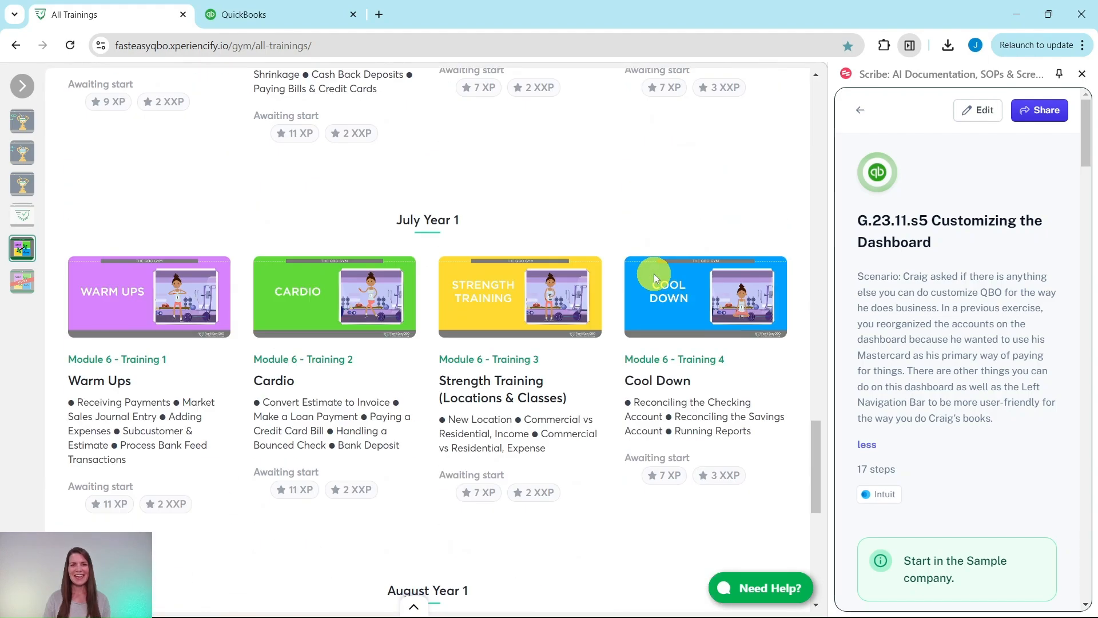
scroll(653, 273, down, 2)
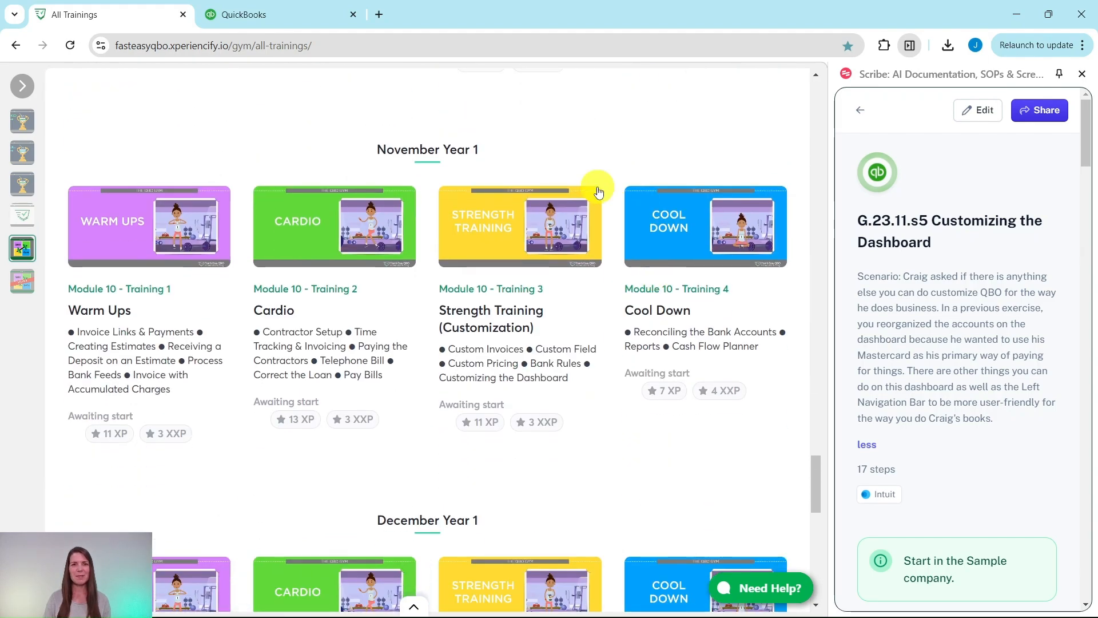
click(502, 246)
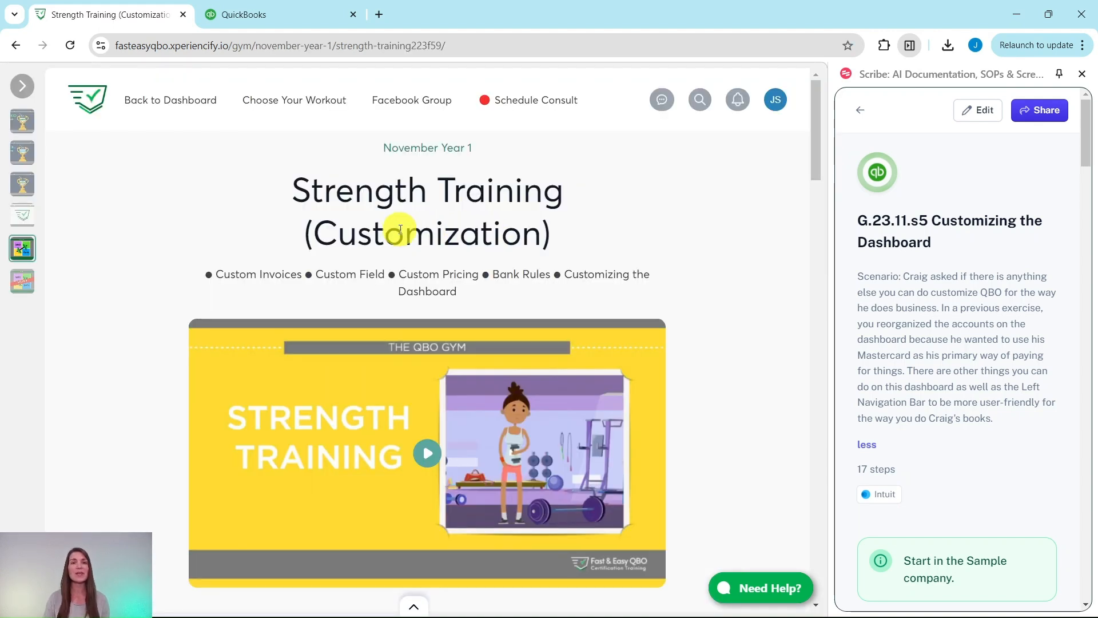
- Find the Hands On Practice G.23.11.s5 exercise in the lesson and read the guide's scenario and starting instructions
scroll(663, 259, down, 2)
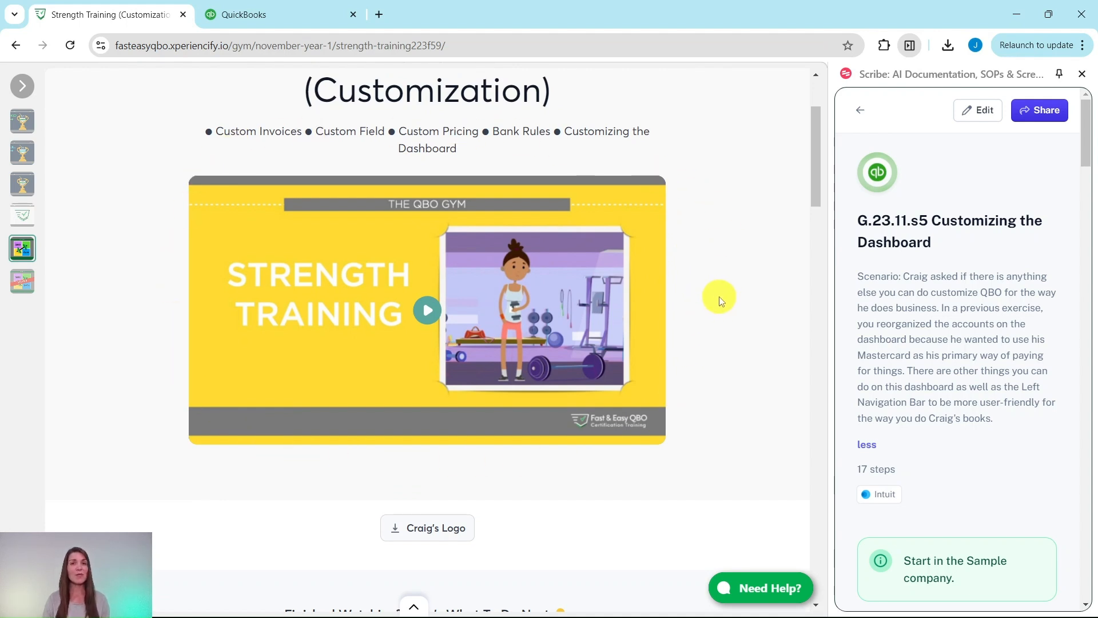
scroll(721, 301, down, 10)
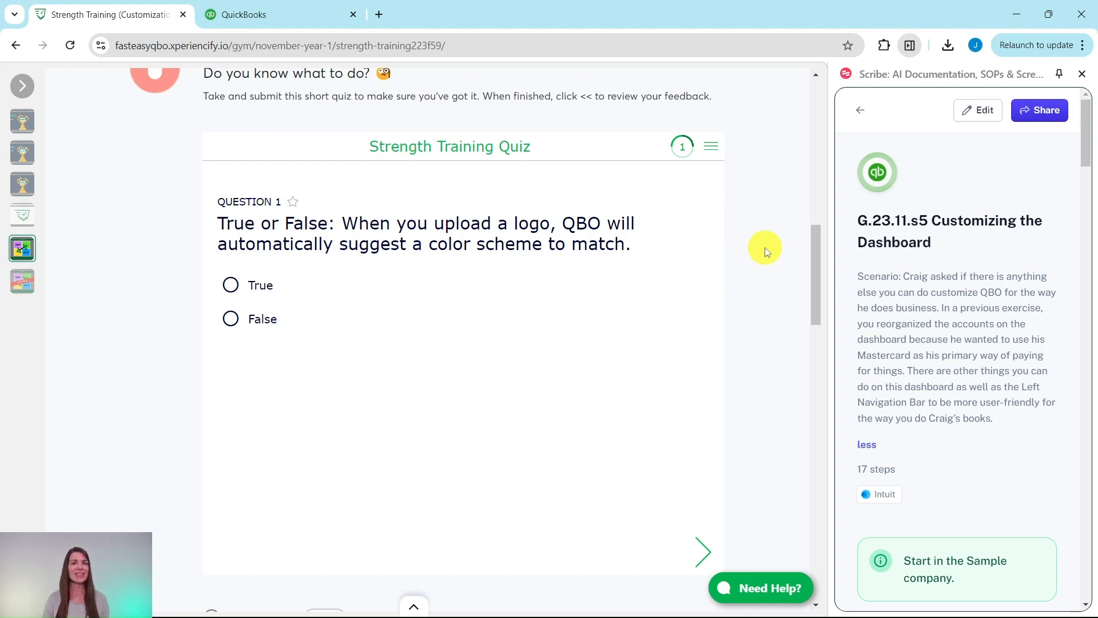
scroll(767, 252, down, 15)
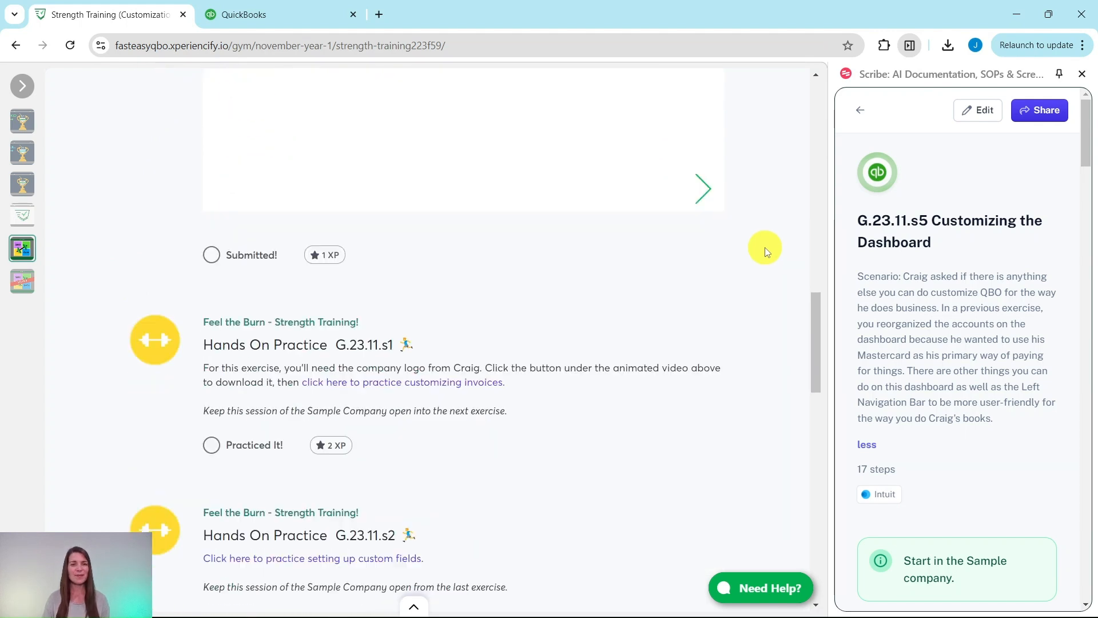
scroll(529, 264, down, 7)
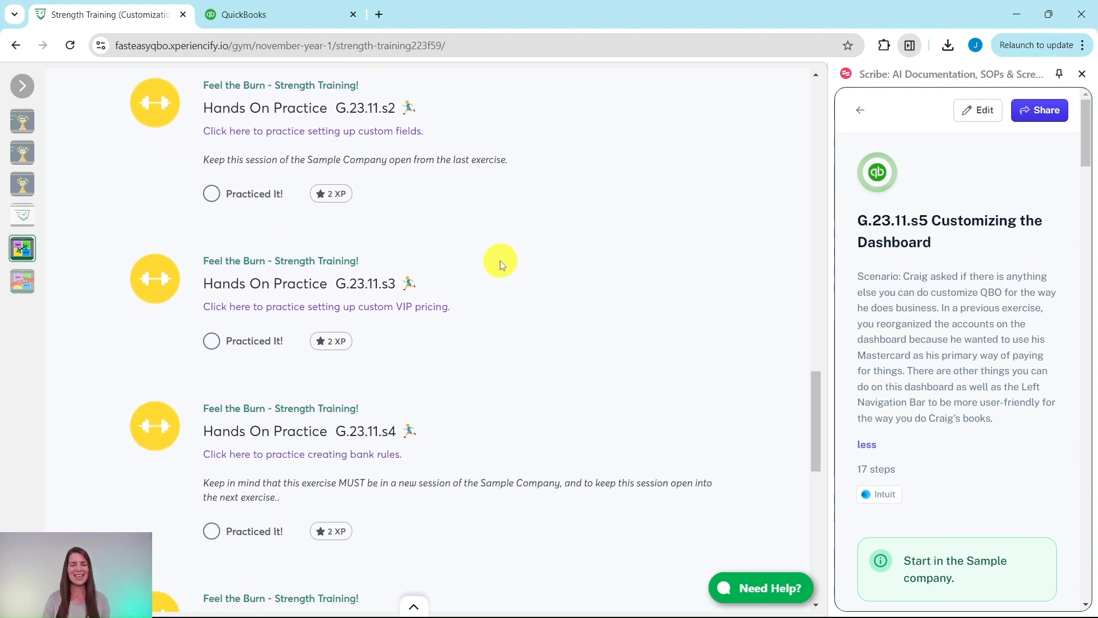
scroll(497, 252, down, 3)
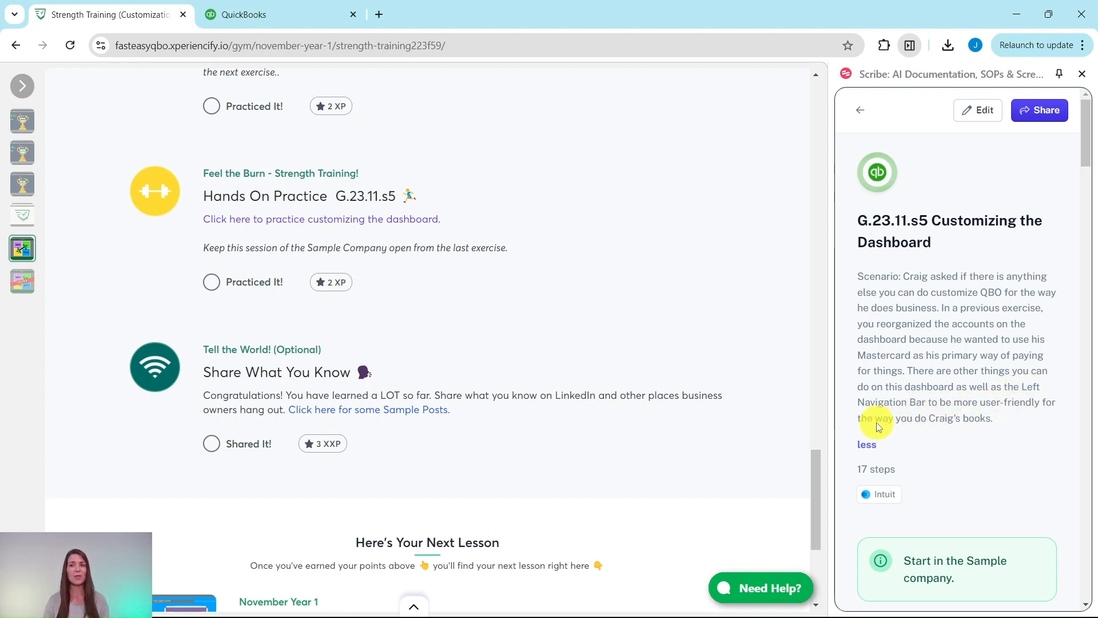
scroll(924, 405, down, 5)
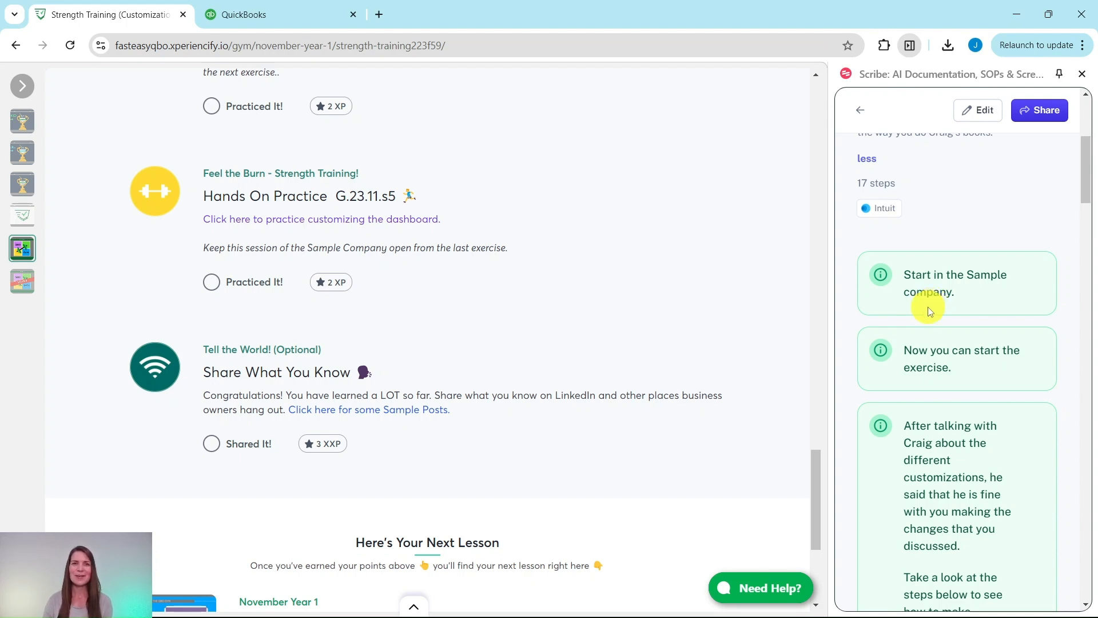
- Switch to the QuickBooks sample company, read the guide's first instructions, and go to the Home dashboard
click(299, 22)
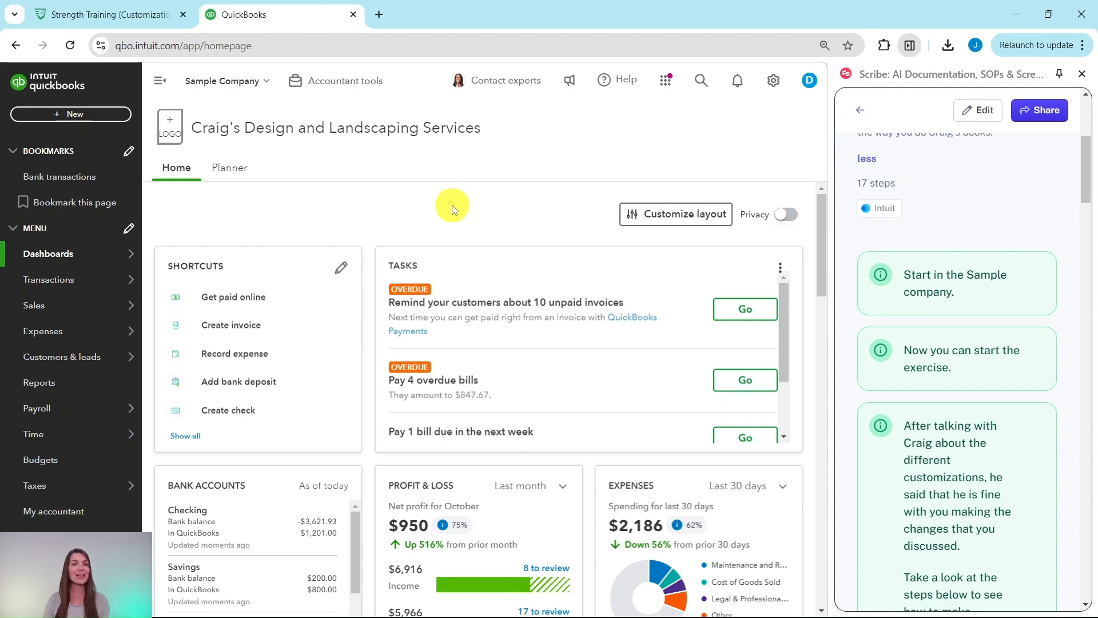
scroll(927, 356, down, 3)
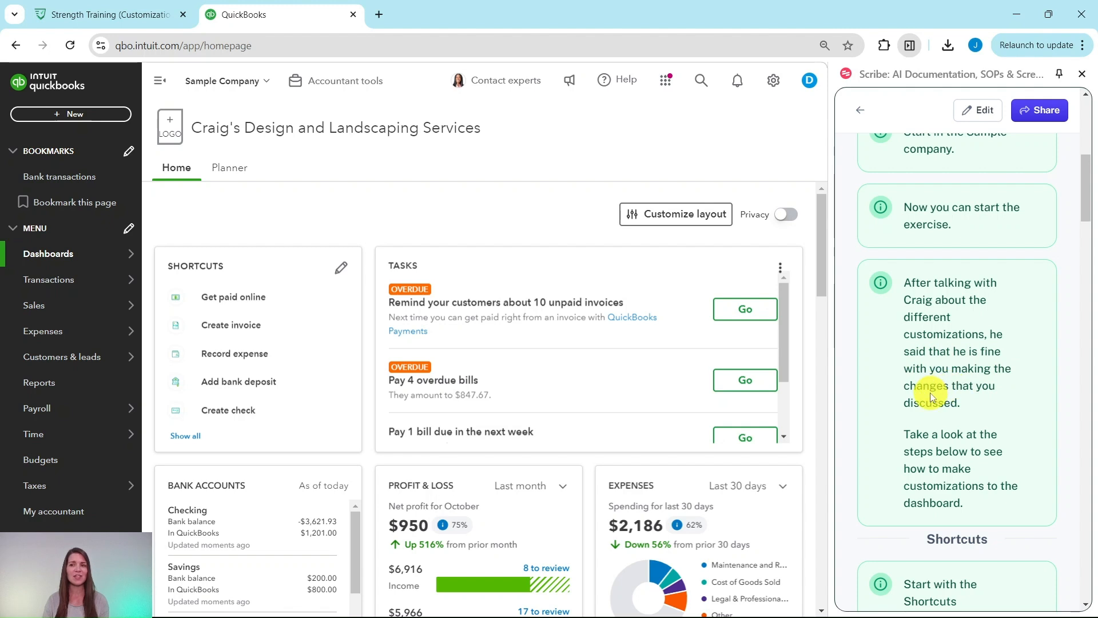
scroll(944, 412, down, 3)
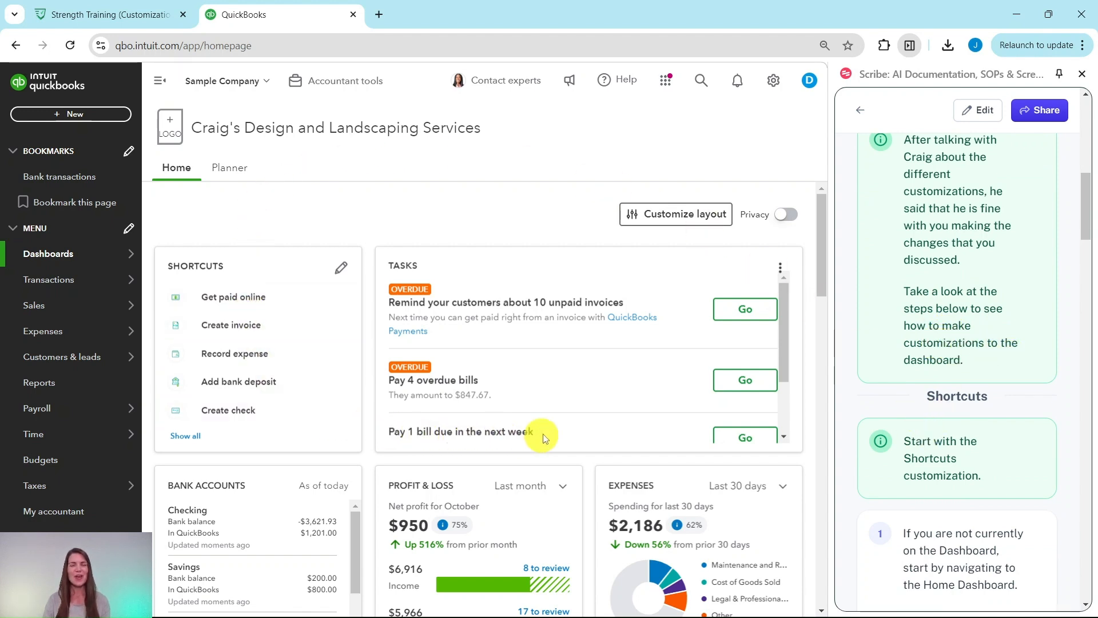
scroll(956, 294, down, 5)
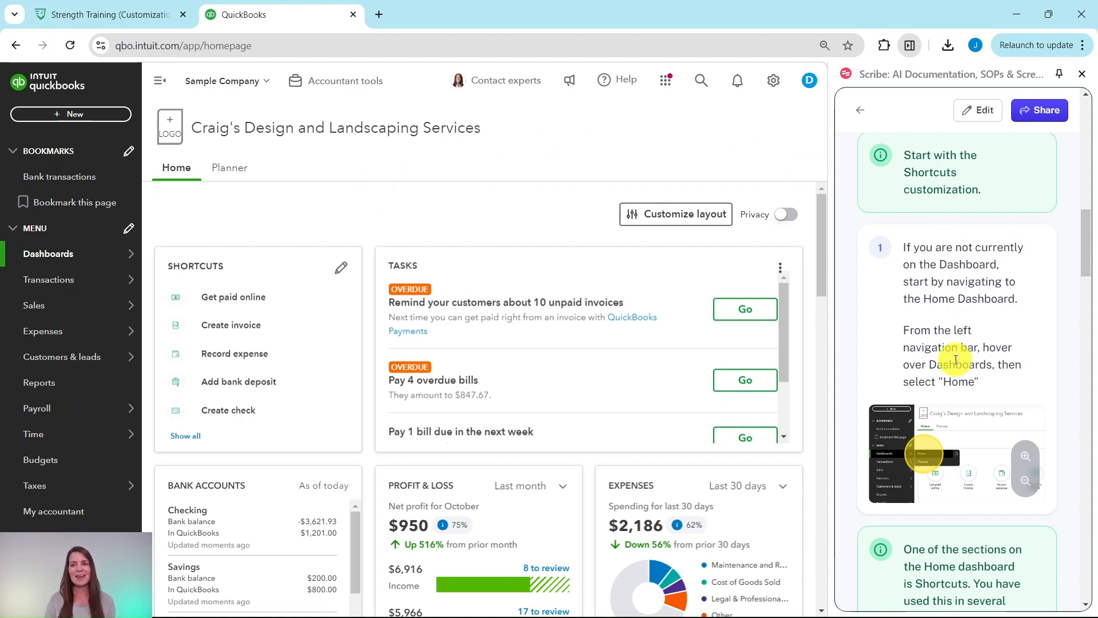
mouse_move(40, 261)
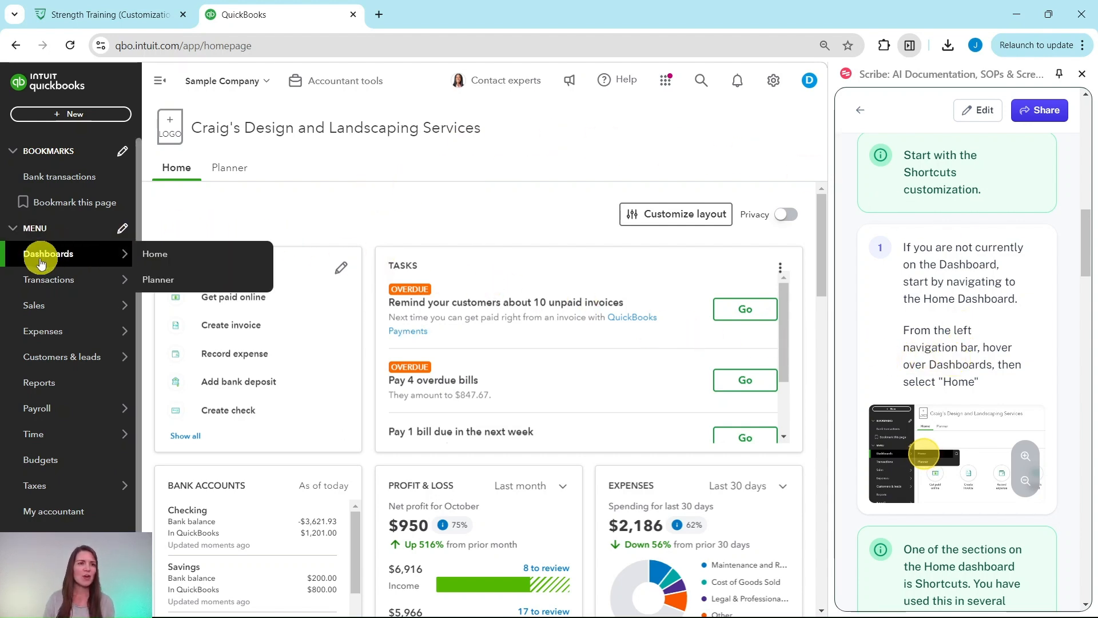
click(155, 255)
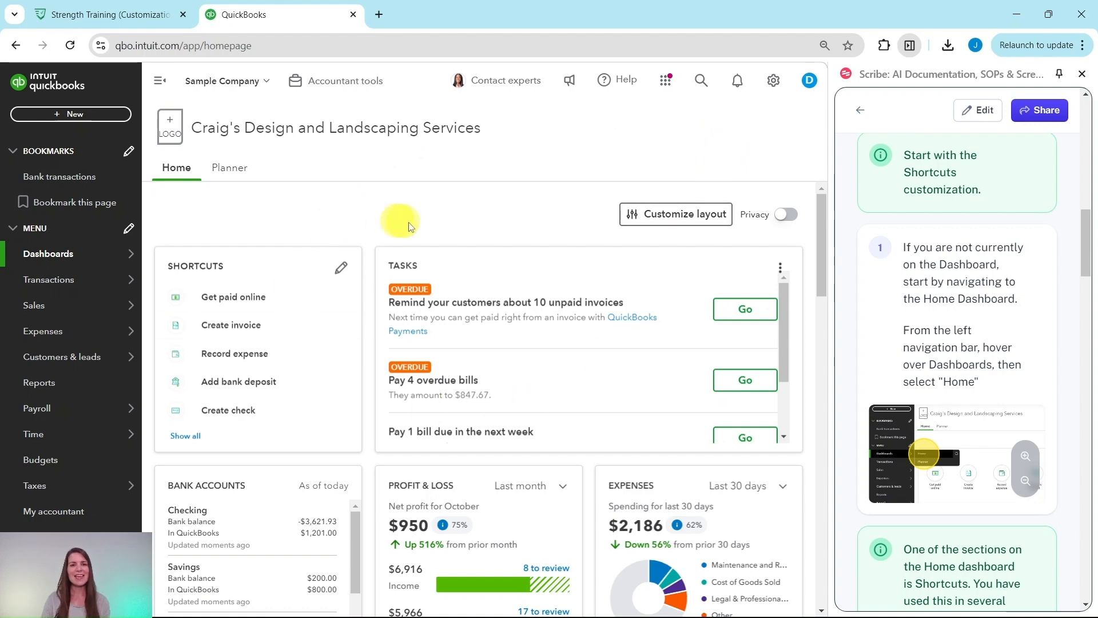
- Show all dashboard shortcuts and review the Shortcuts, Money In and Money Out sections
scroll(898, 245, down, 6)
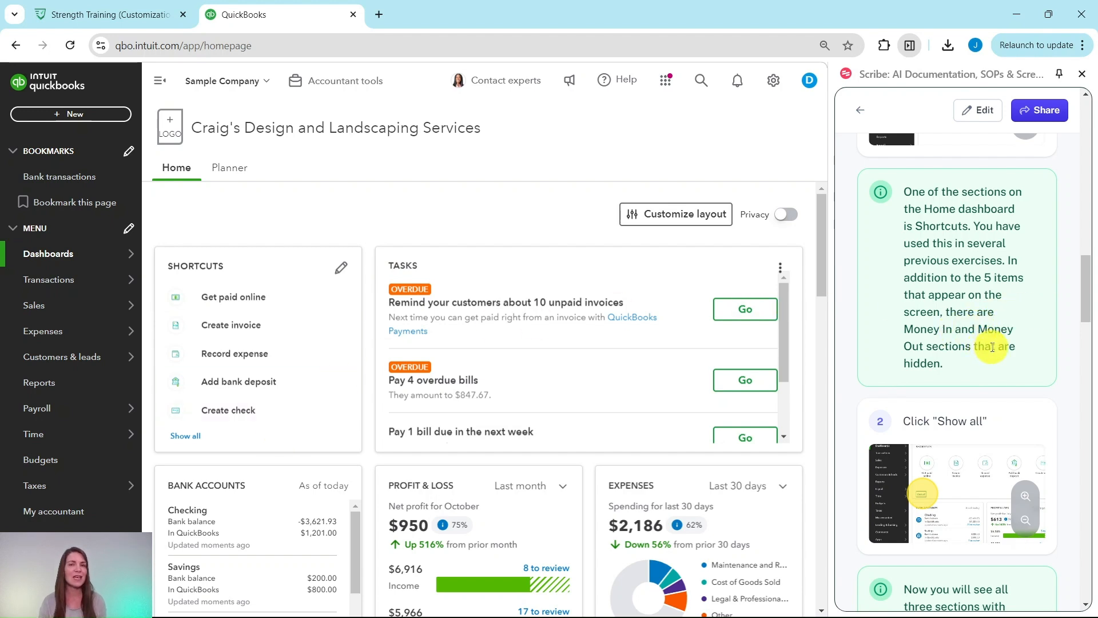
scroll(993, 347, down, 4)
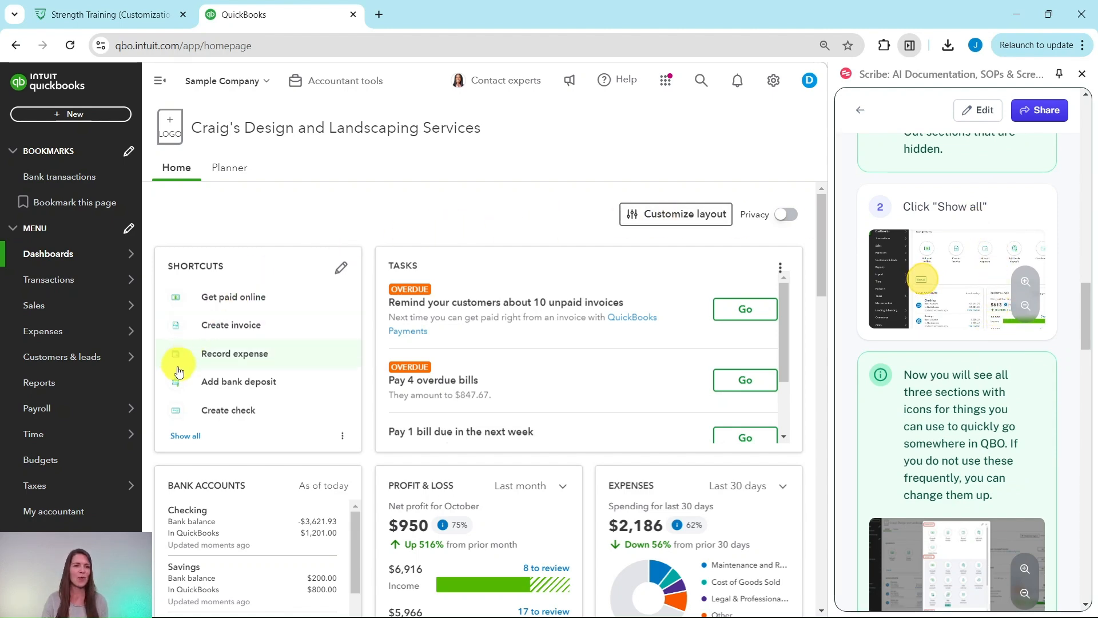
click(177, 436)
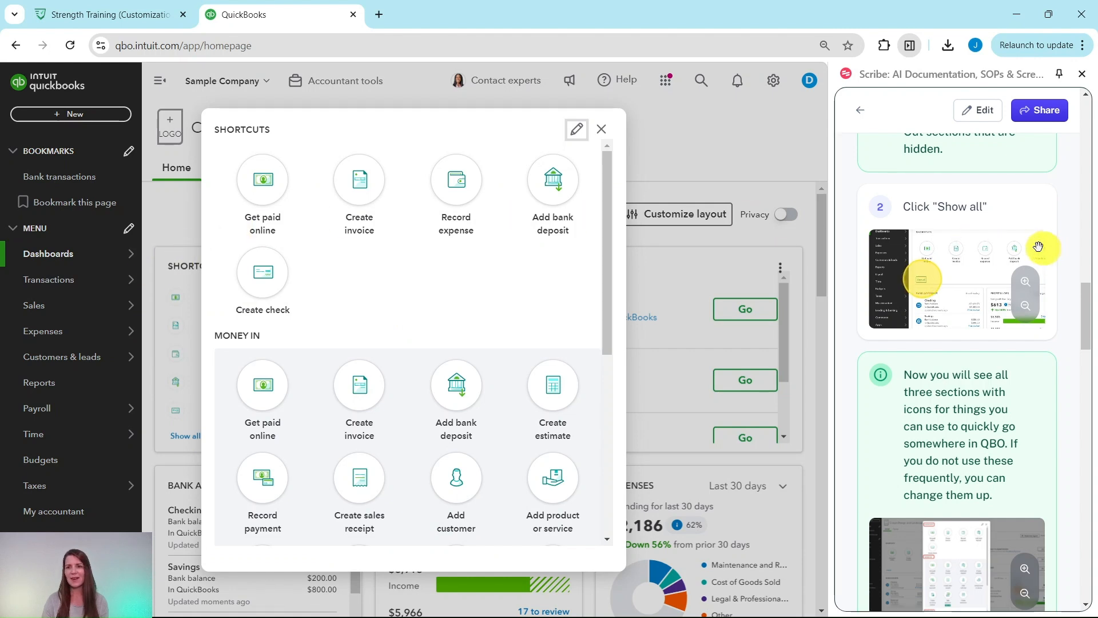
scroll(1004, 240, down, 3)
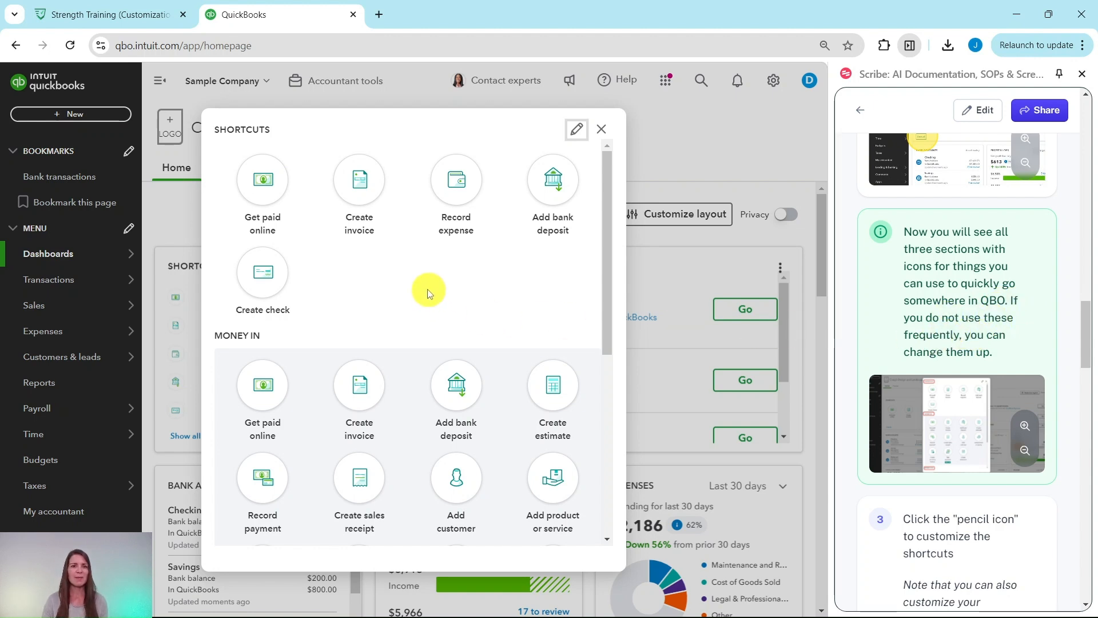
scroll(332, 269, down, 1)
scroll(332, 269, down, 6)
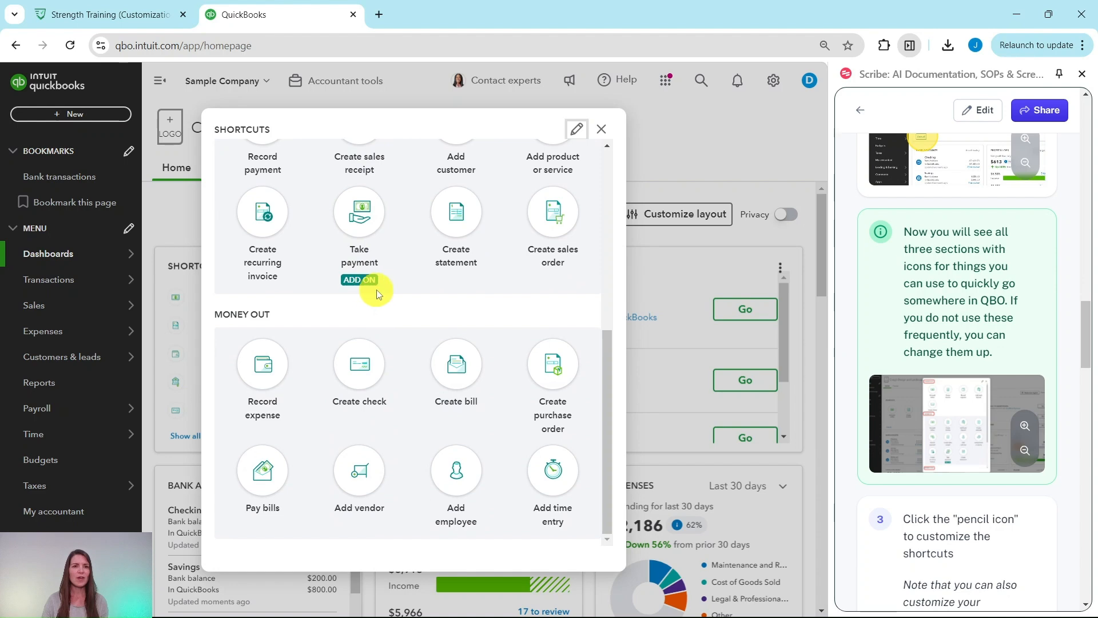
scroll(313, 314, up, 6)
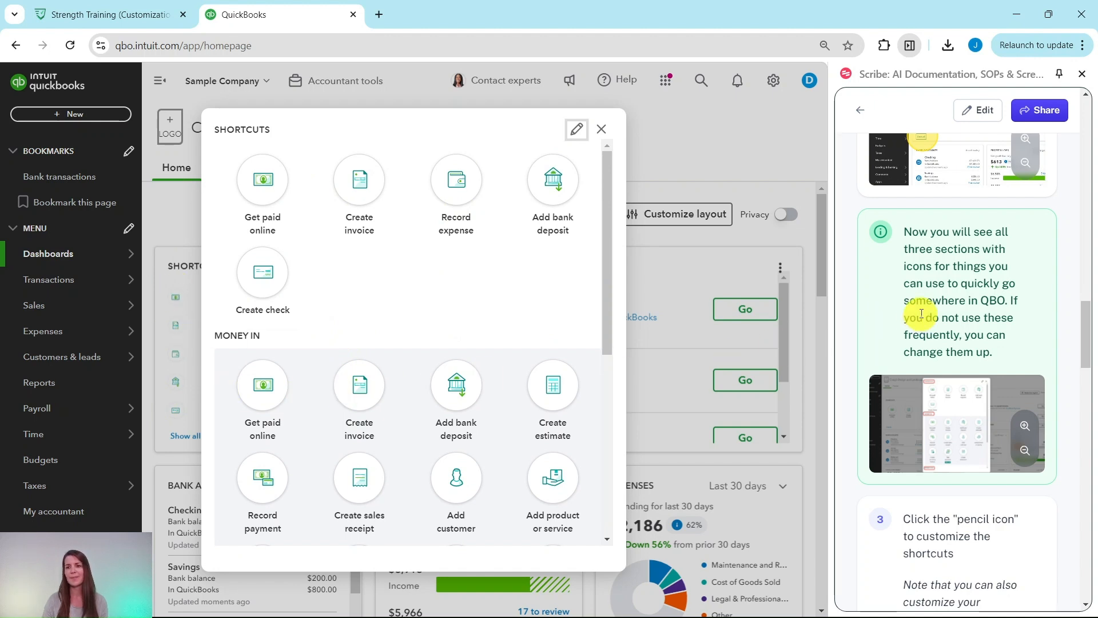
- Open the shortcuts customization from the full shortcuts list
scroll(921, 309, down, 5)
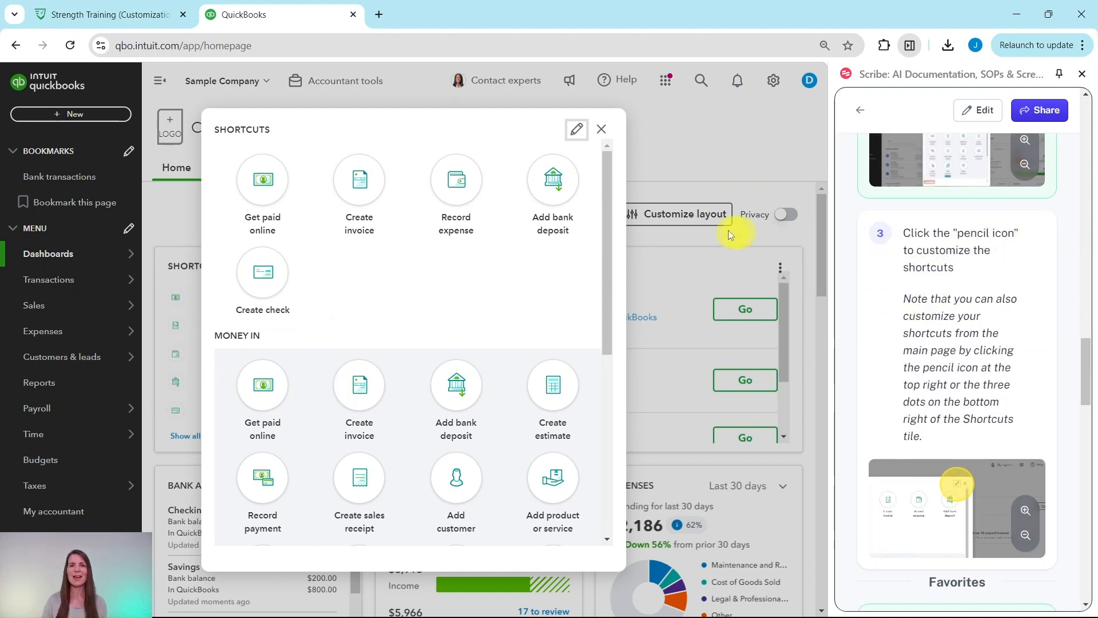
click(577, 133)
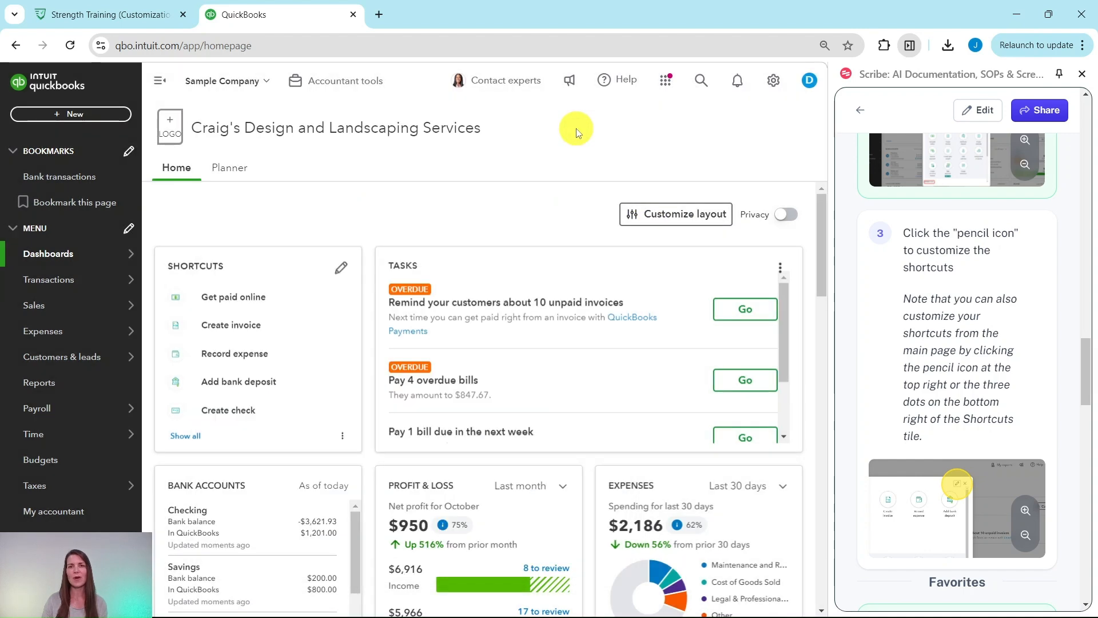
scroll(968, 310, down, 1)
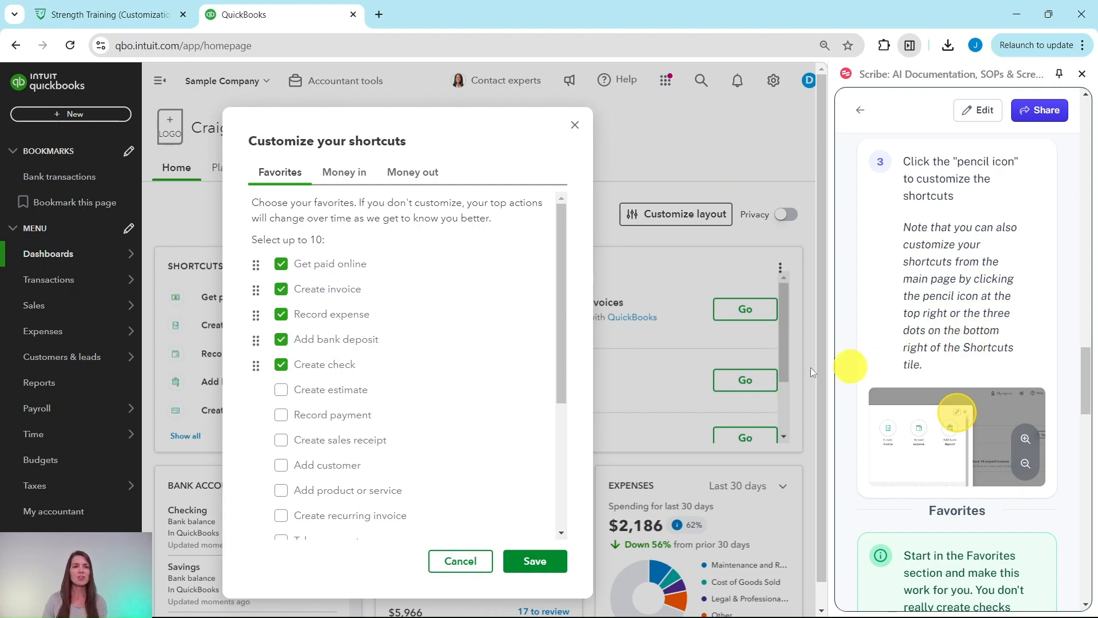
- Read the Favorites instructions in the guide and remove Create check from the favorite shortcuts
scroll(892, 309, down, 5)
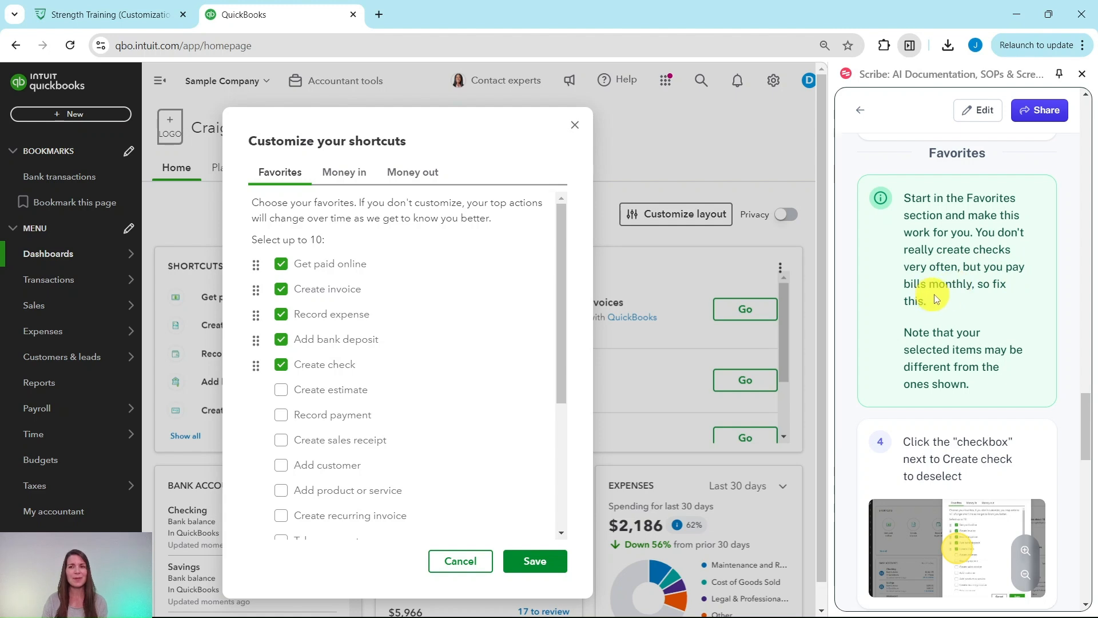
scroll(949, 286, down, 1)
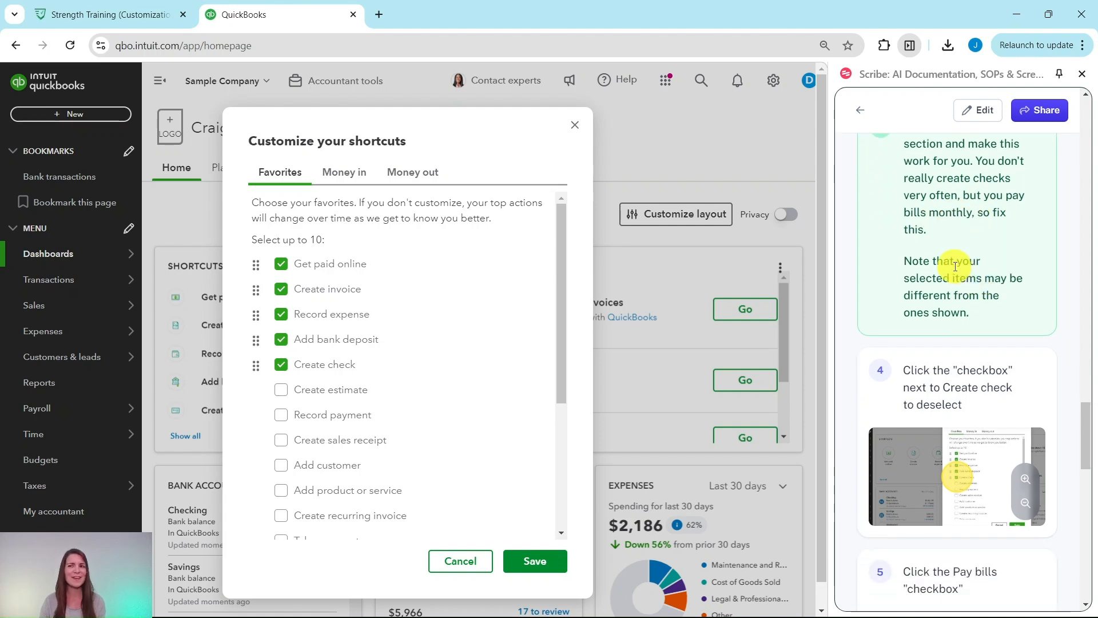
scroll(961, 251, down, 1)
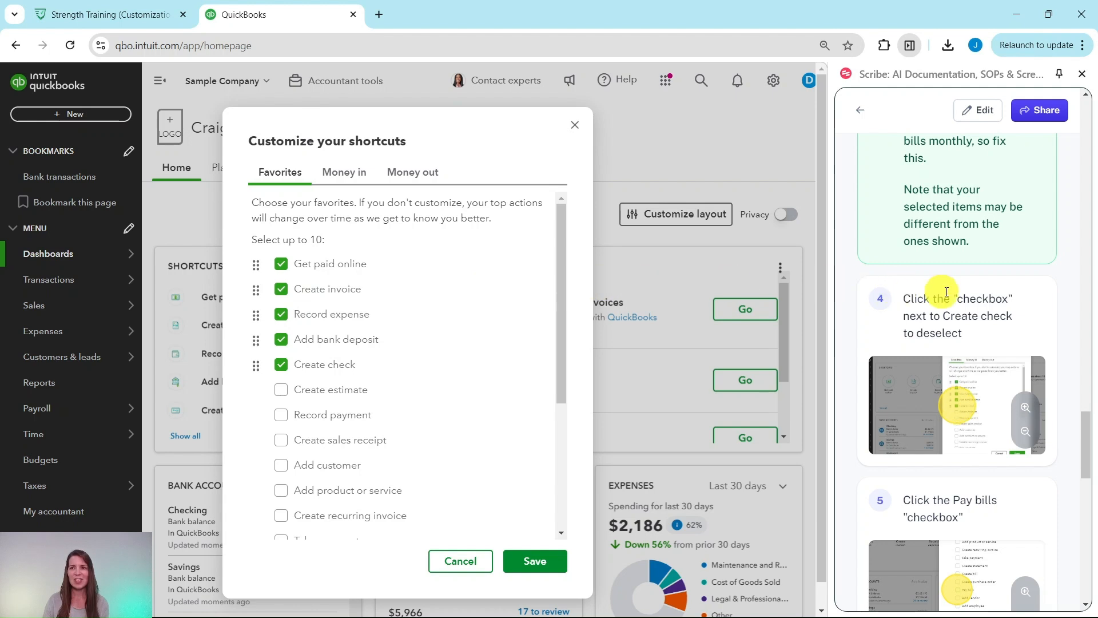
scroll(946, 308, down, 1)
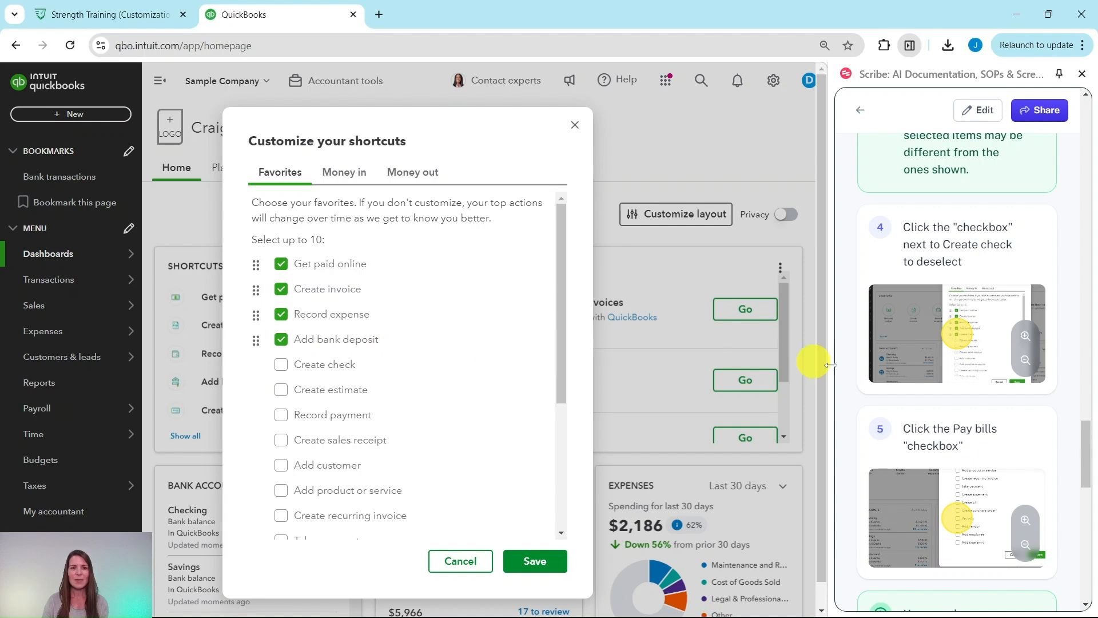
- Add Pay bills to the favorite shortcuts
scroll(966, 319, down, 3)
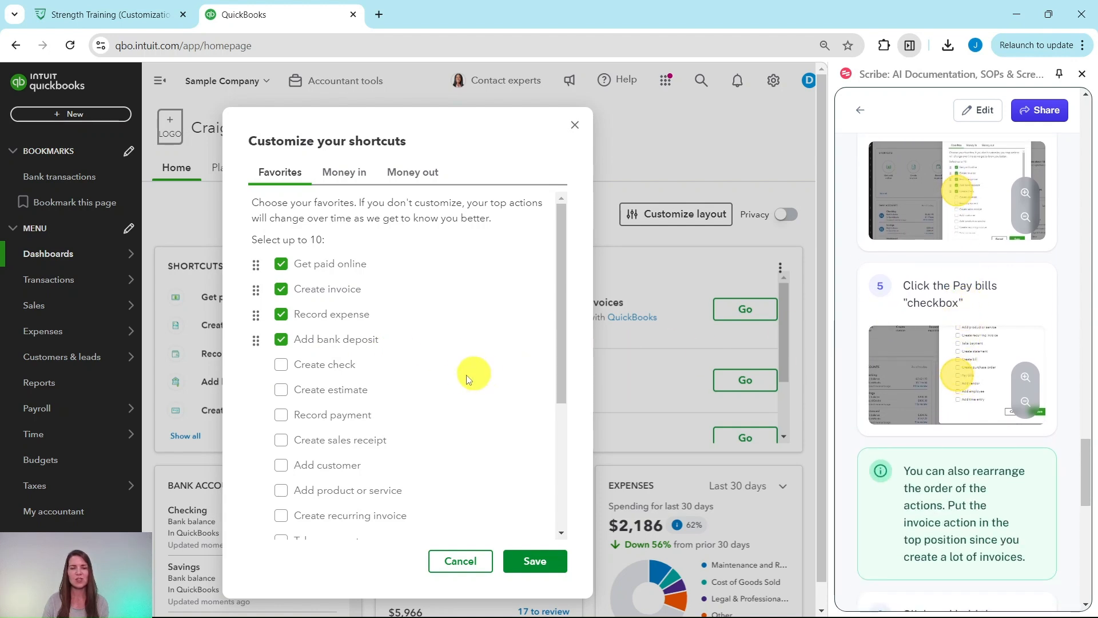
scroll(458, 366, down, 5)
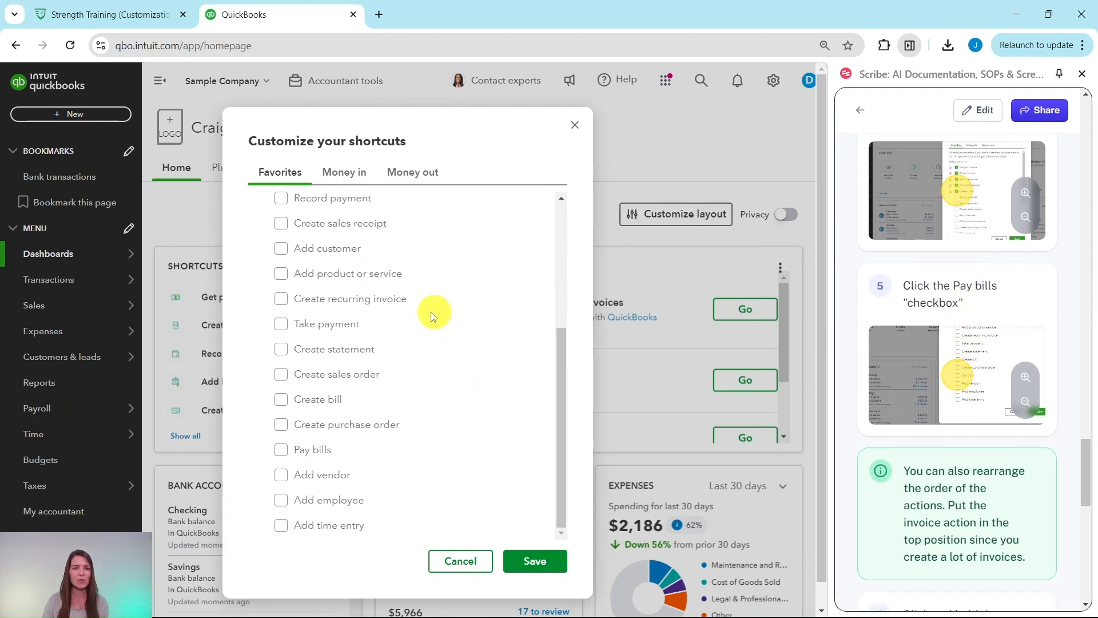
click(282, 452)
scroll(401, 369, up, 5)
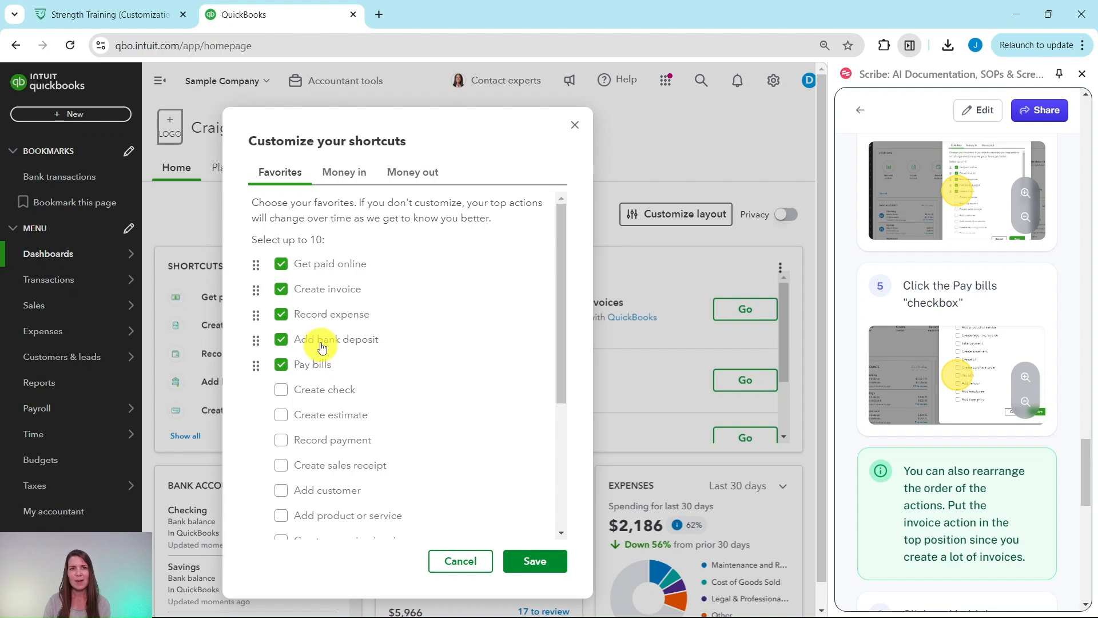
- Move Create invoice to the first position in the favorites order and read the guide's note about saving
scroll(959, 449, down, 2)
scroll(959, 449, down, 1)
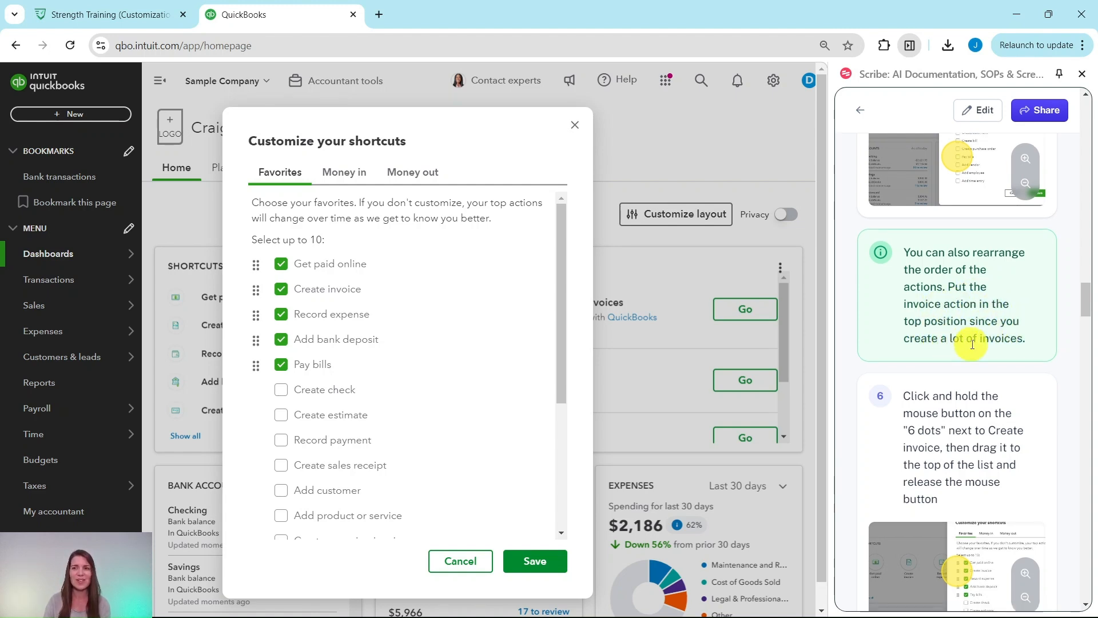
scroll(967, 346, down, 2)
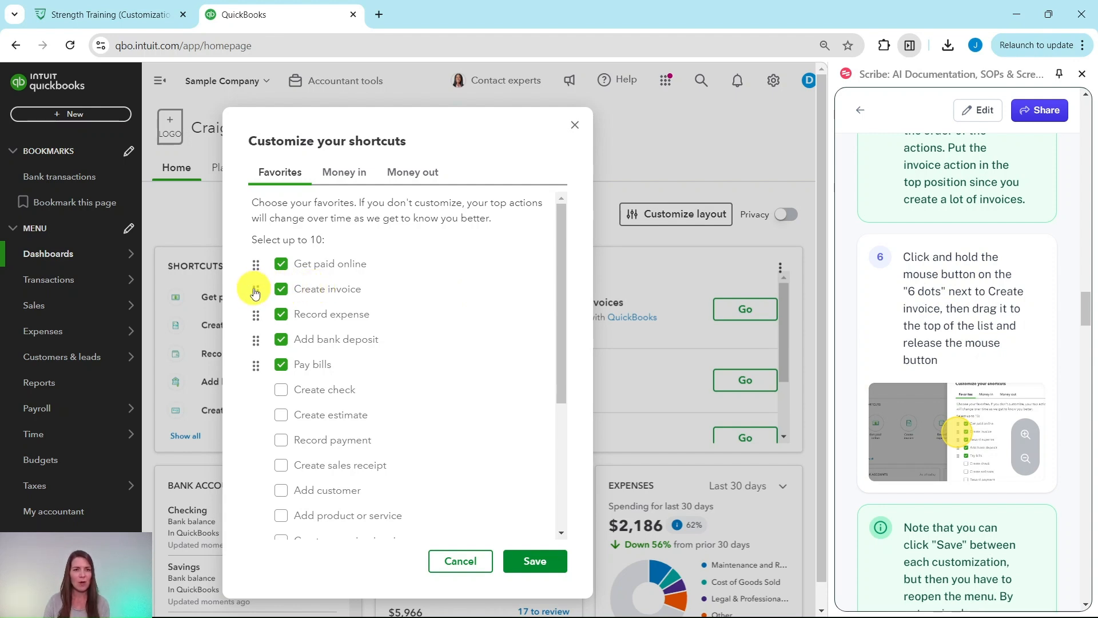
drag(249, 283, 250, 256)
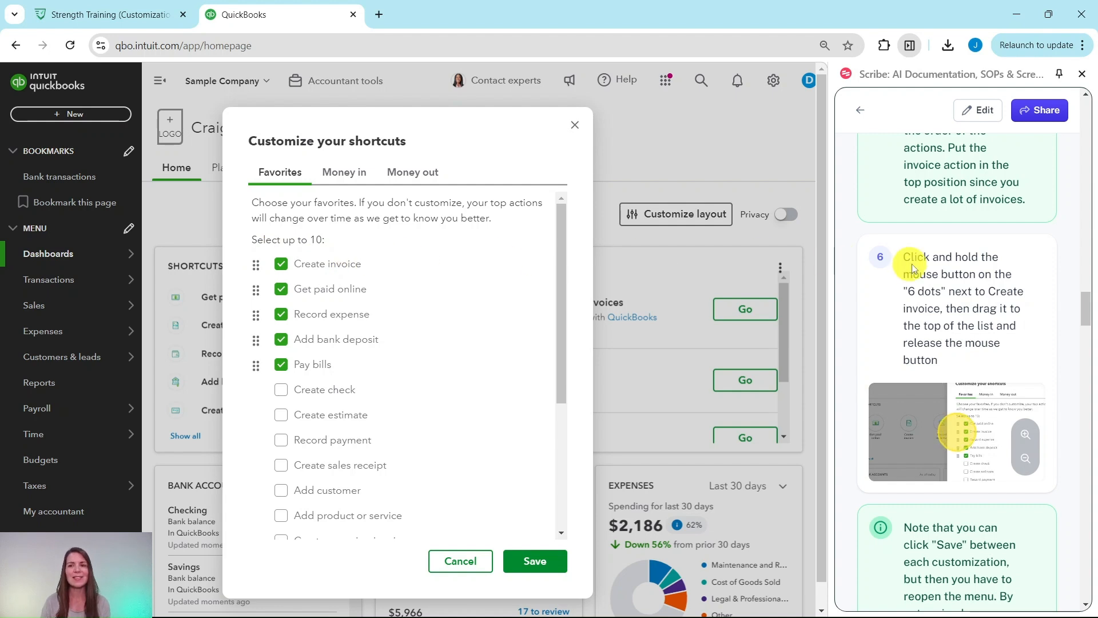
scroll(913, 268, down, 6)
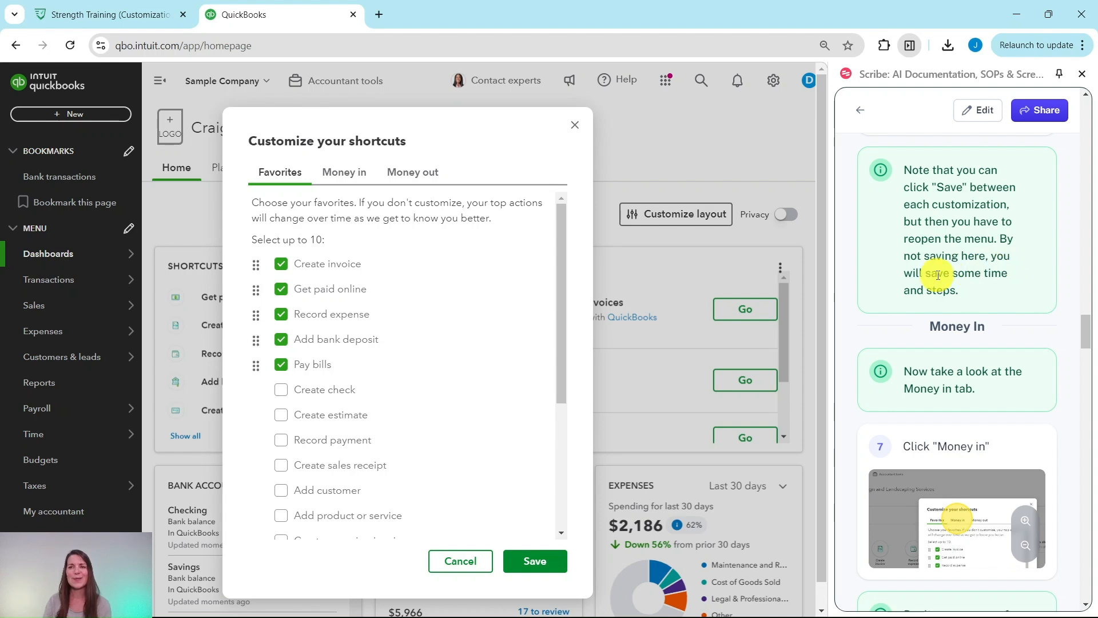
- Open the Money in shortcuts and read the guide's instructions for reordering them
scroll(969, 269, down, 2)
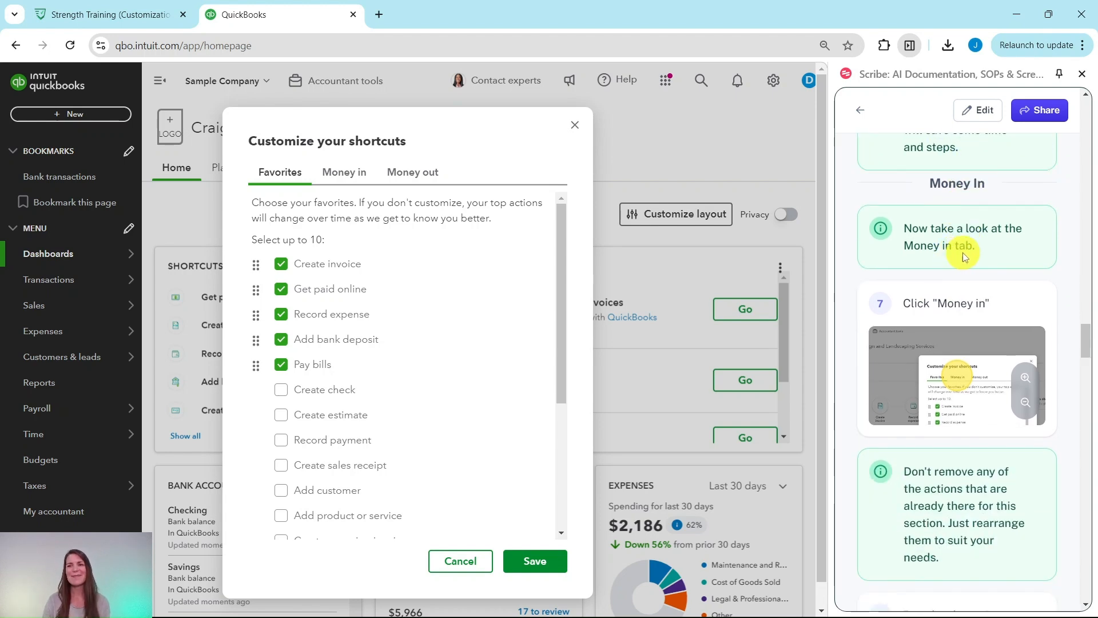
click(352, 176)
scroll(966, 249, down, 3)
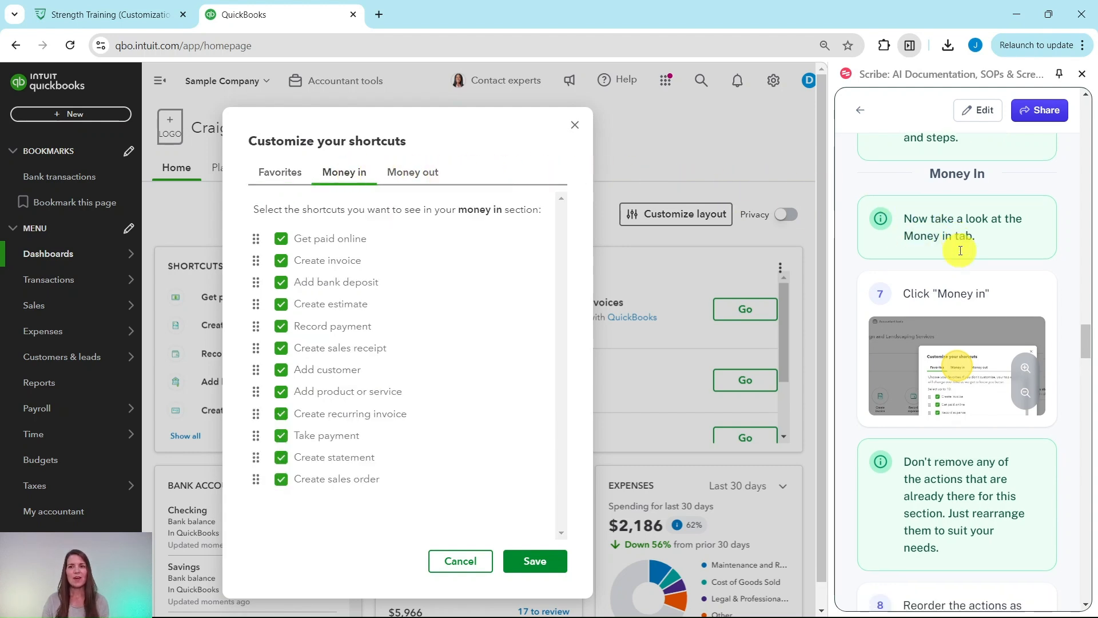
scroll(969, 248, down, 1)
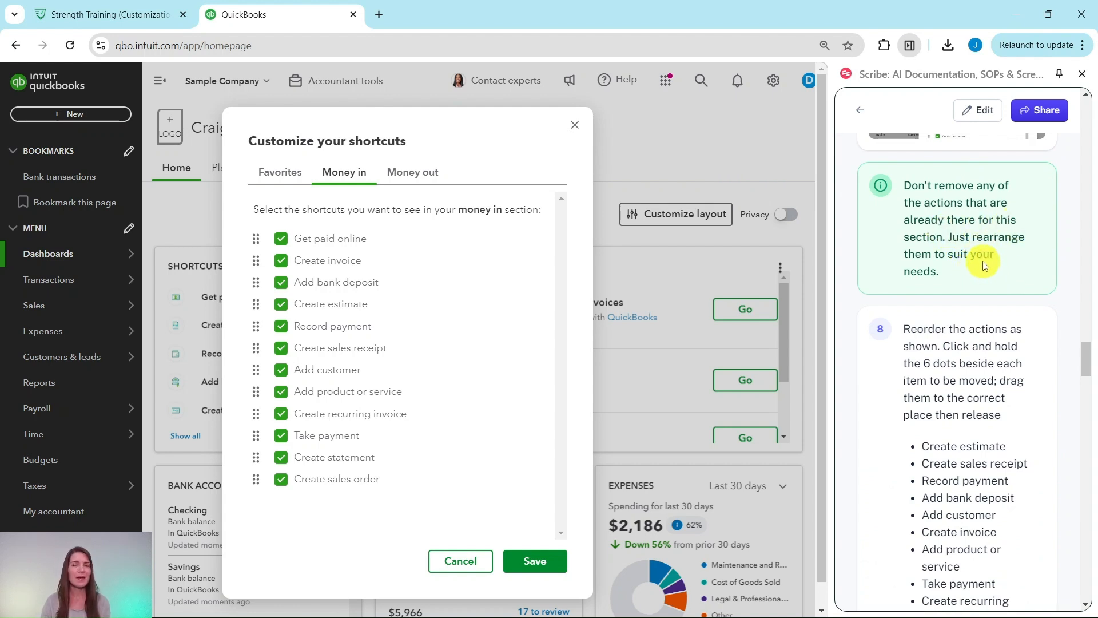
scroll(983, 260, down, 2)
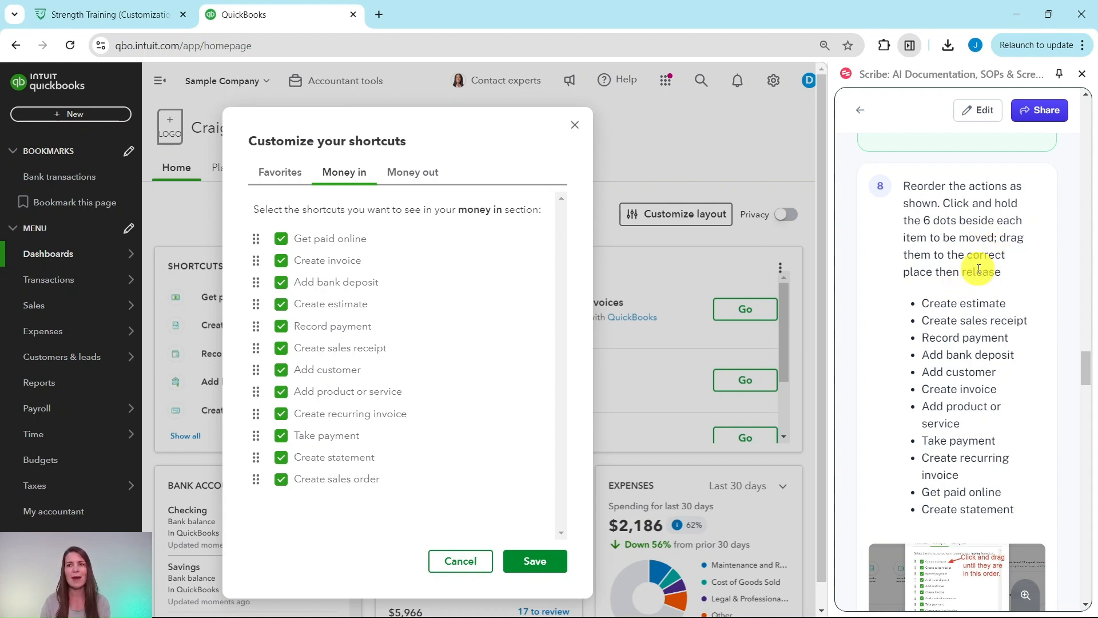
scroll(979, 269, down, 3)
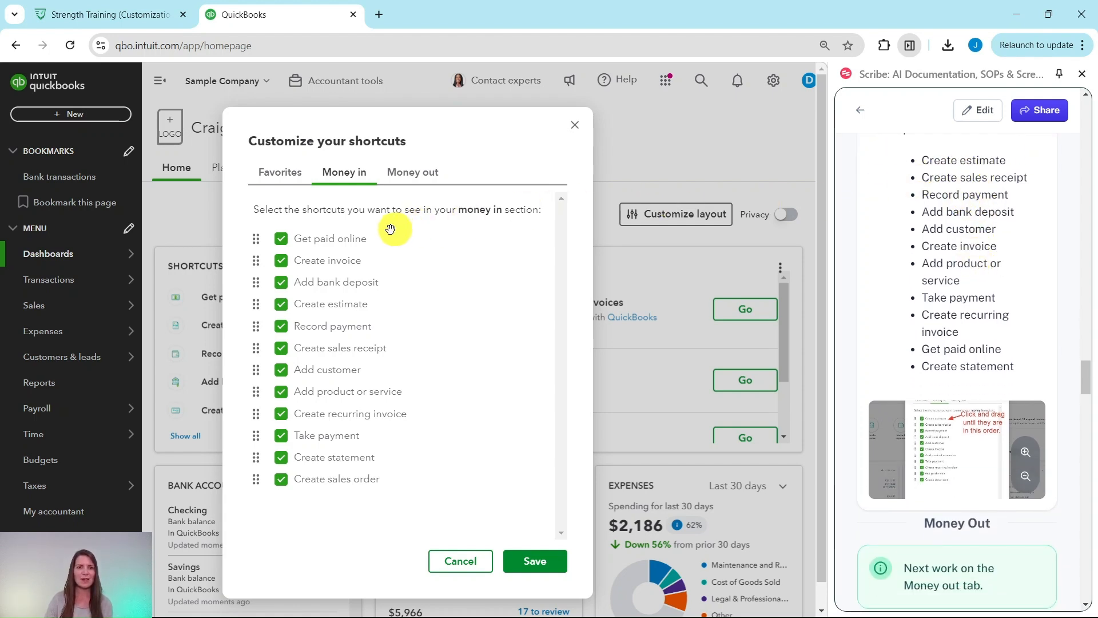
- Arrange the first five Money in shortcuts as Create estimate, Create sales receipt, Record payment, Add bank deposit, Add customer
drag(257, 309, 255, 230)
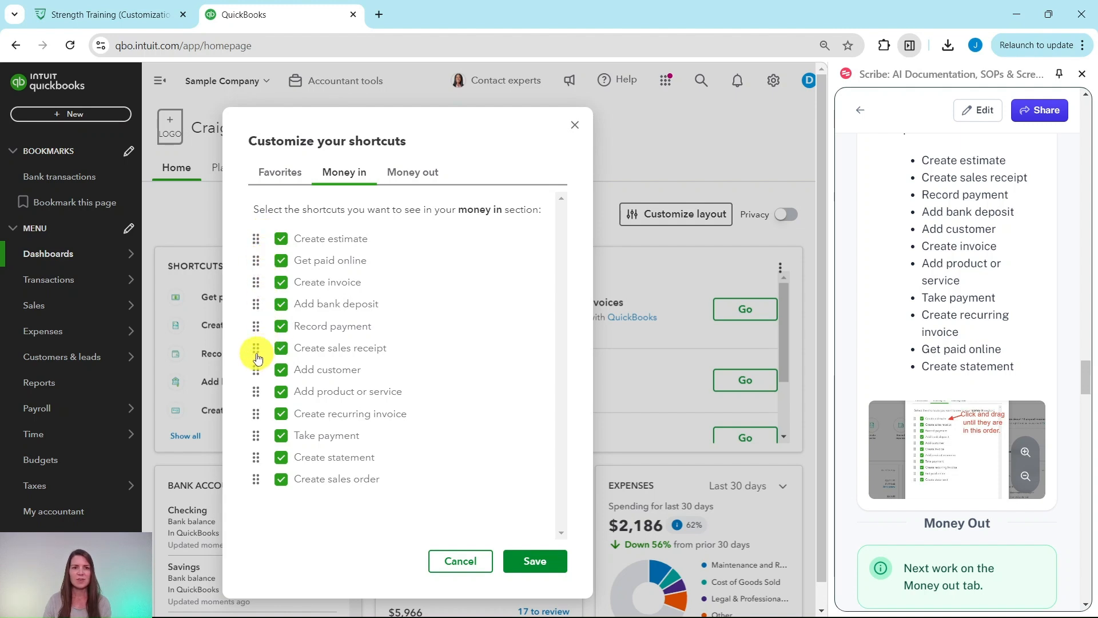
drag(256, 358, 256, 262)
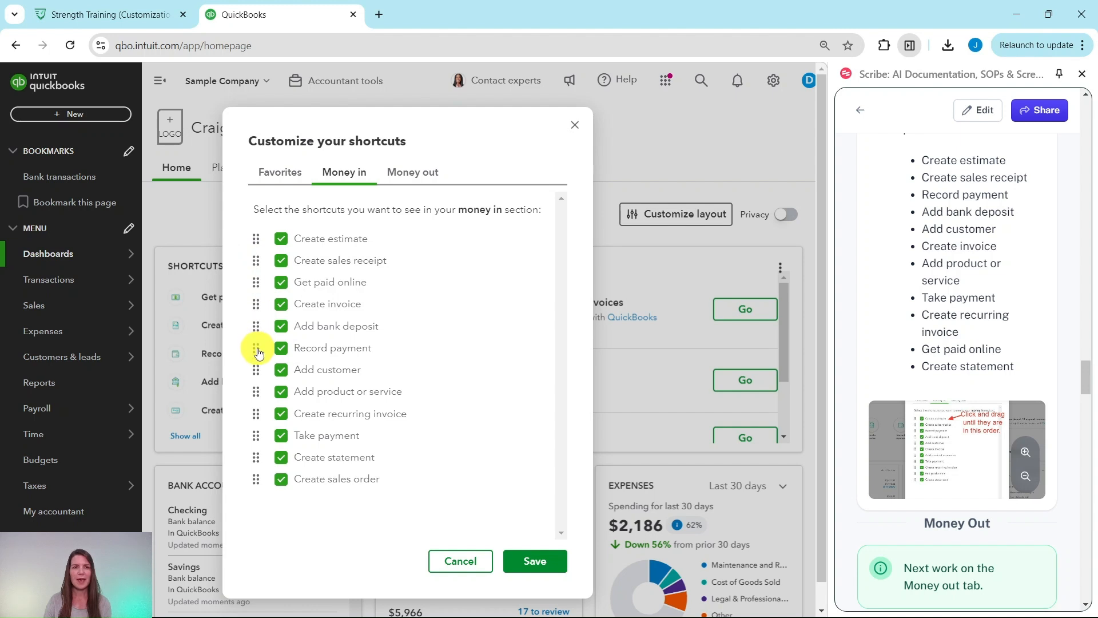
drag(259, 350, 259, 278)
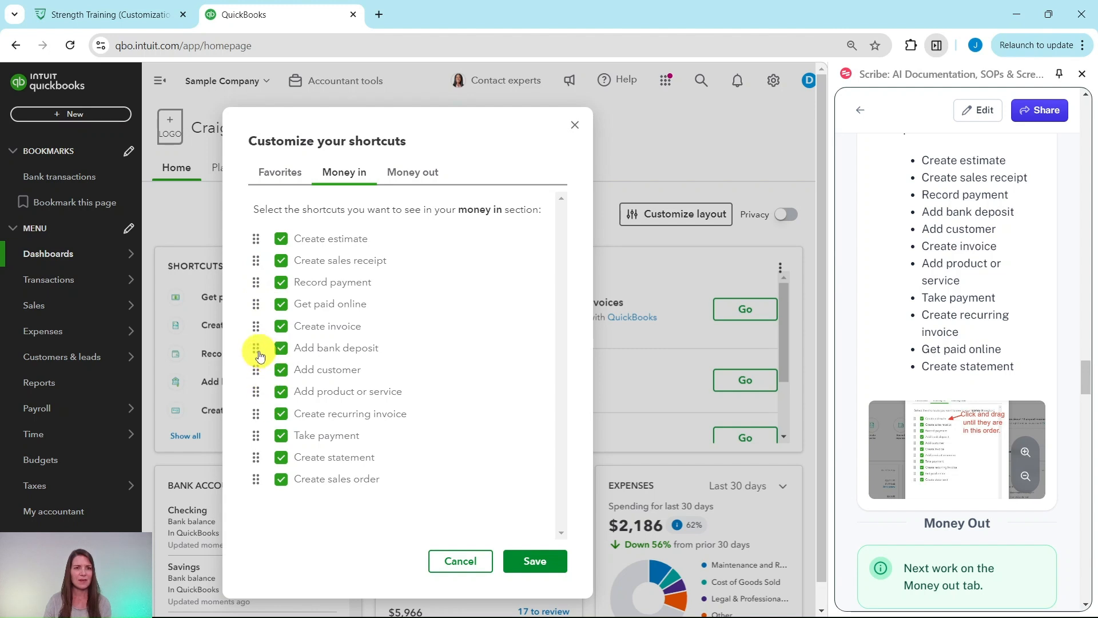
drag(259, 355, 259, 300)
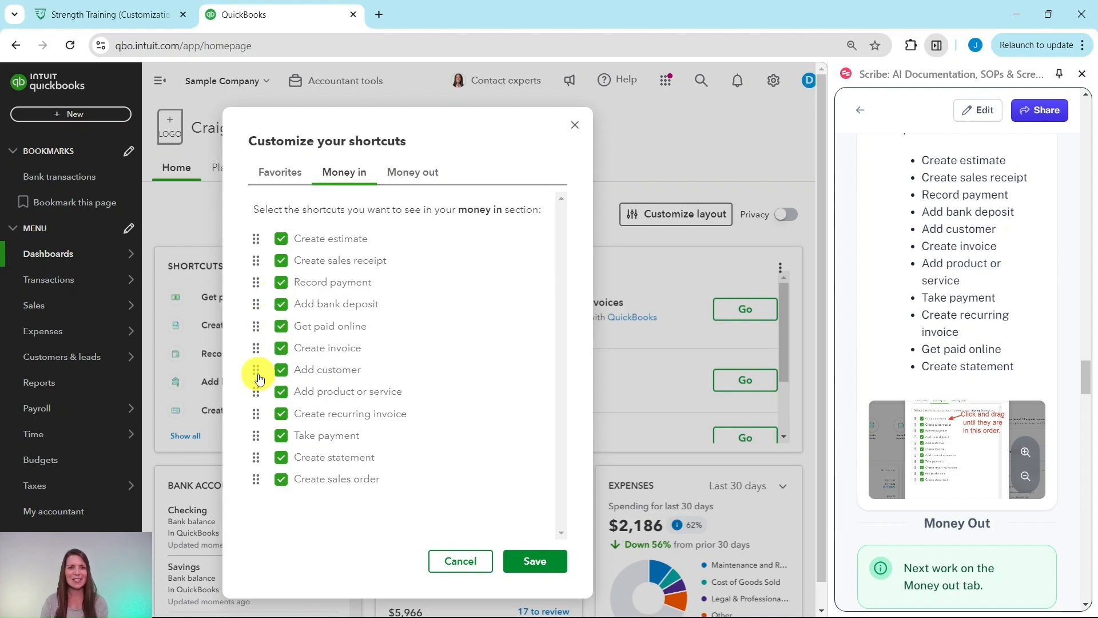
drag(259, 377, 257, 331)
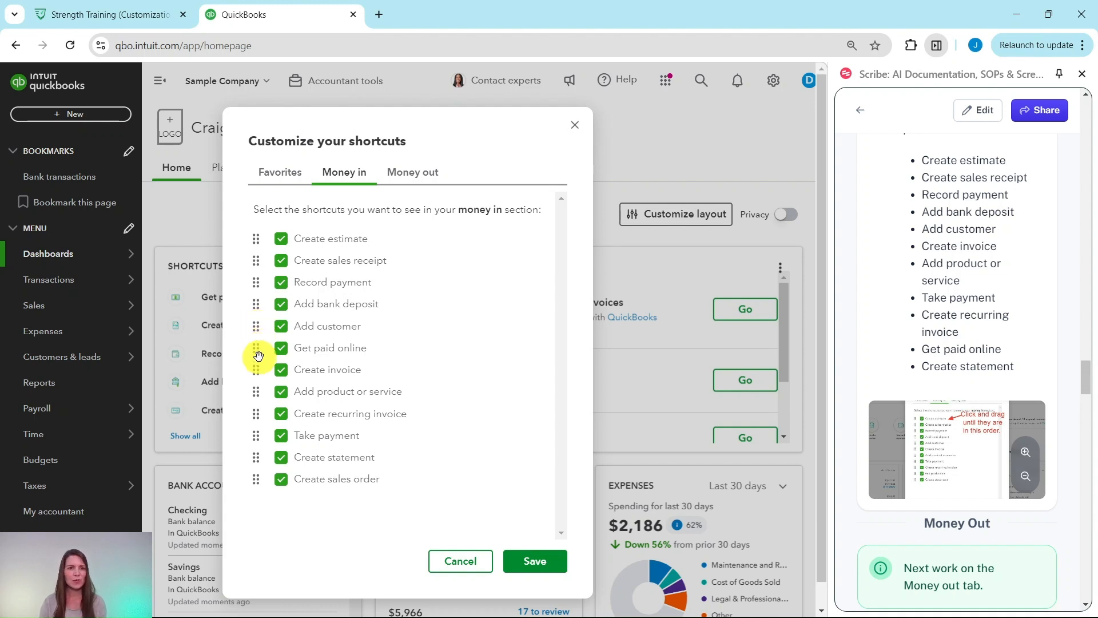
- Arrange the Money in shortcuts below Add customer as Create invoice, Add product or service, Take payment, Create recurring invoice, Get paid online
drag(256, 391, 255, 344)
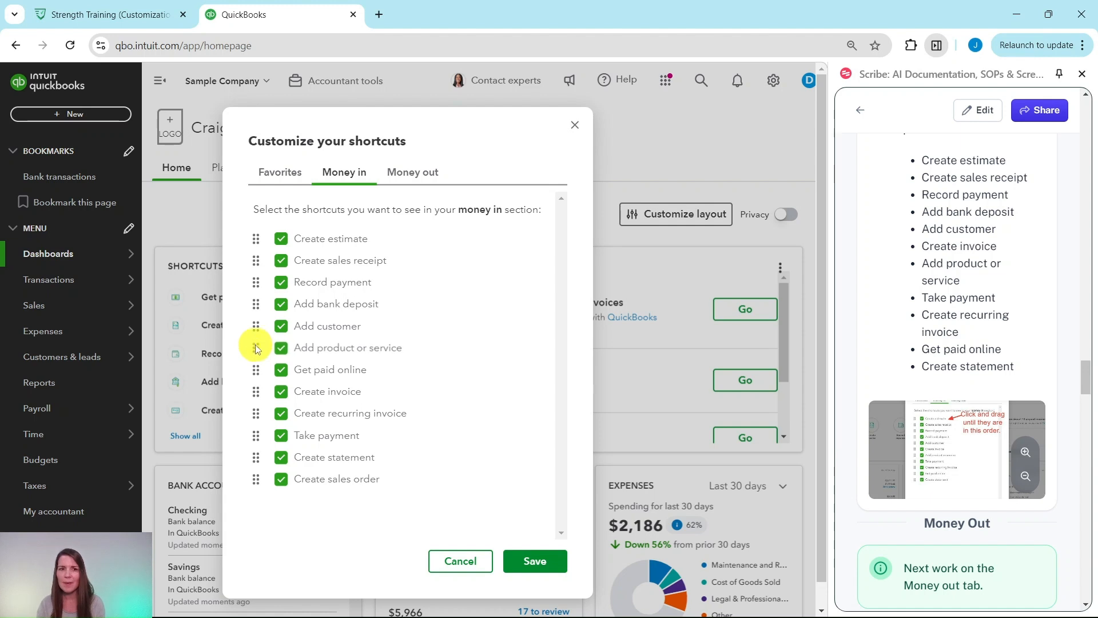
drag(256, 391, 258, 342)
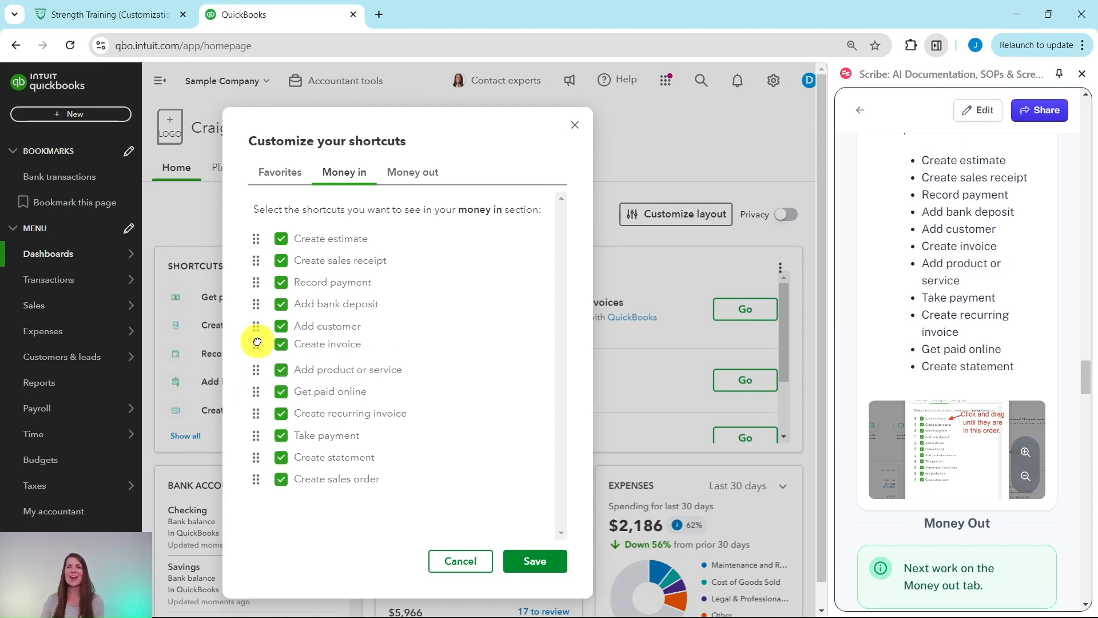
drag(257, 342, 259, 345)
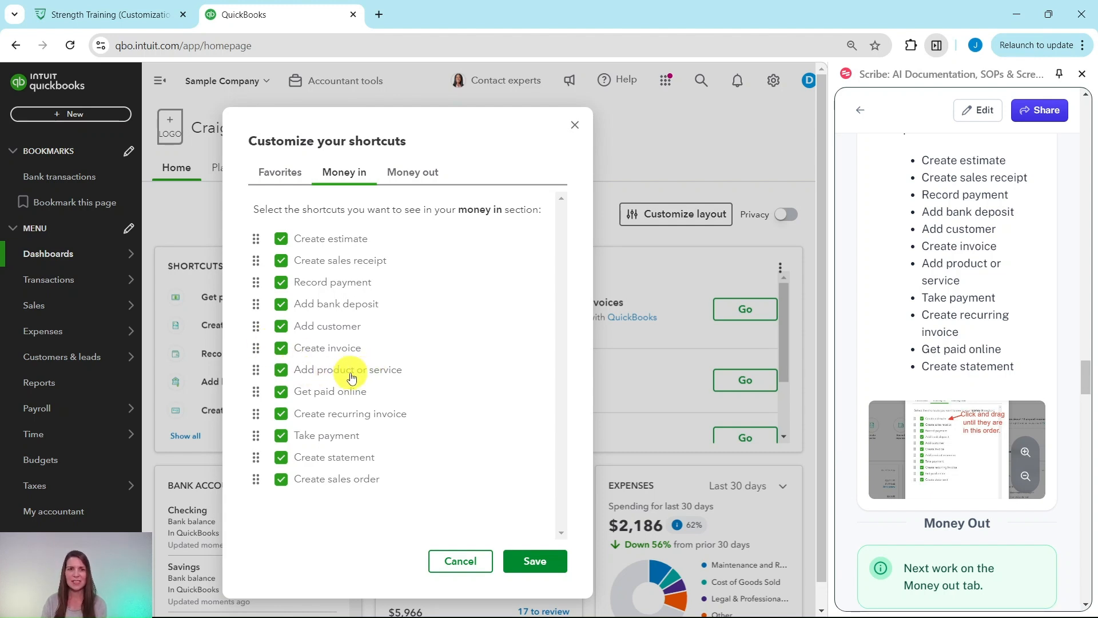
drag(257, 436, 261, 382)
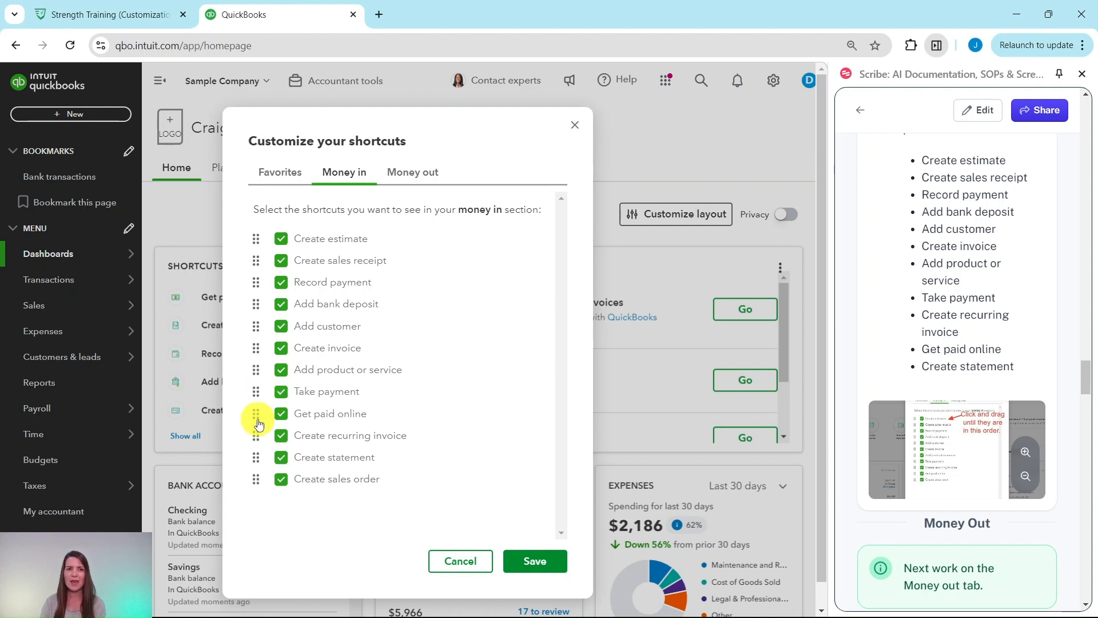
drag(256, 436, 255, 421)
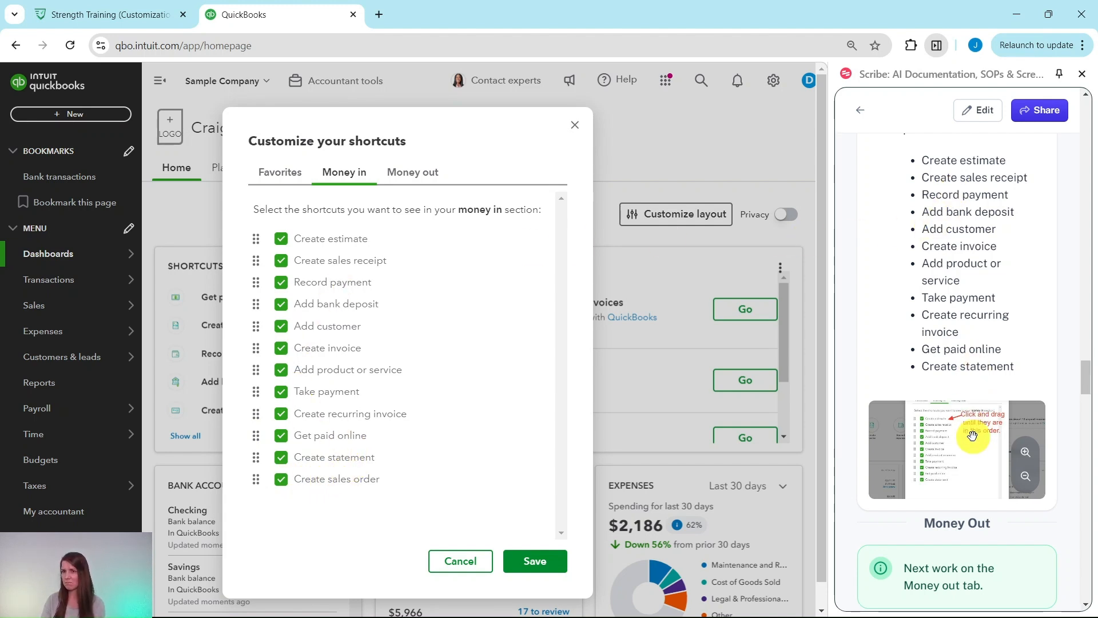
- Compare the Money in order with the guide's list and its enlarged example image, checking the last entries
scroll(973, 435, down, 1)
scroll(976, 411, up, 3)
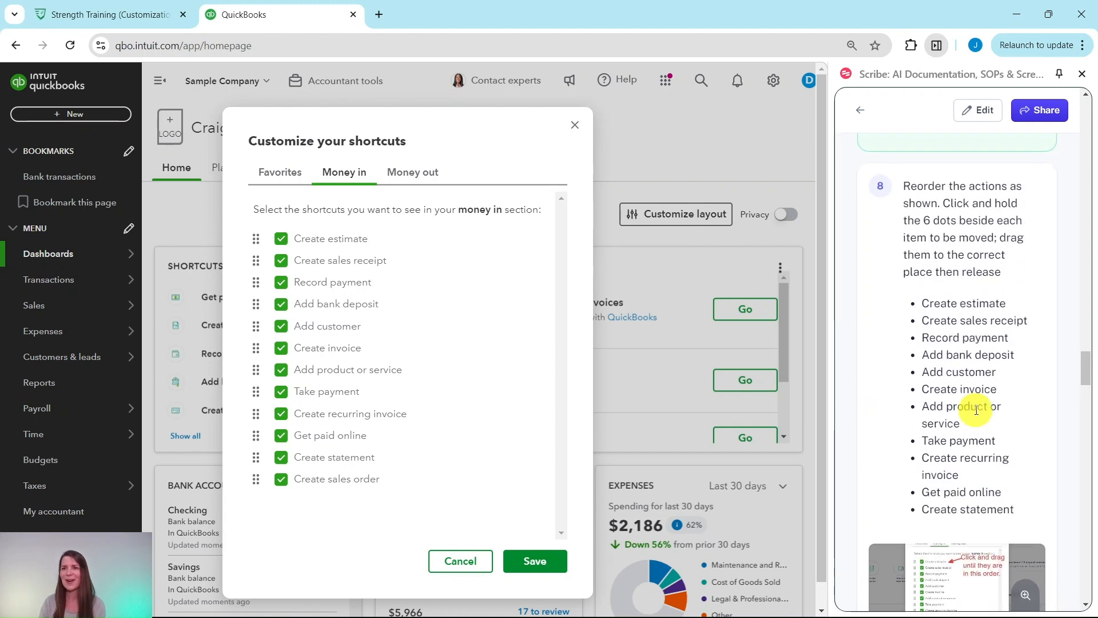
scroll(977, 410, down, 1)
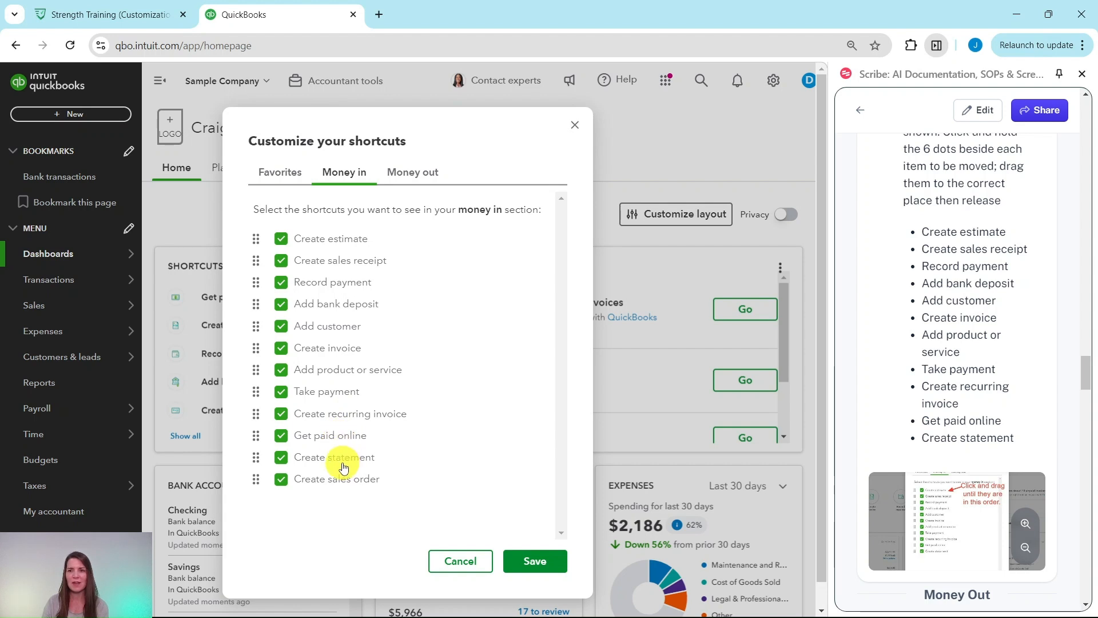
click(1032, 526)
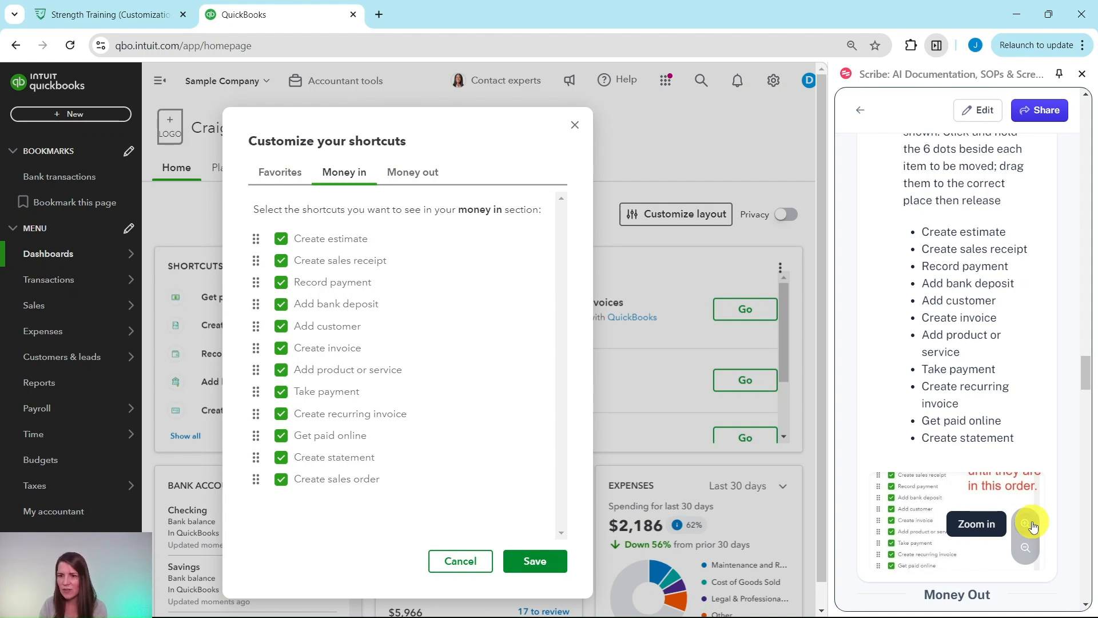
click(1032, 525)
click(1031, 528)
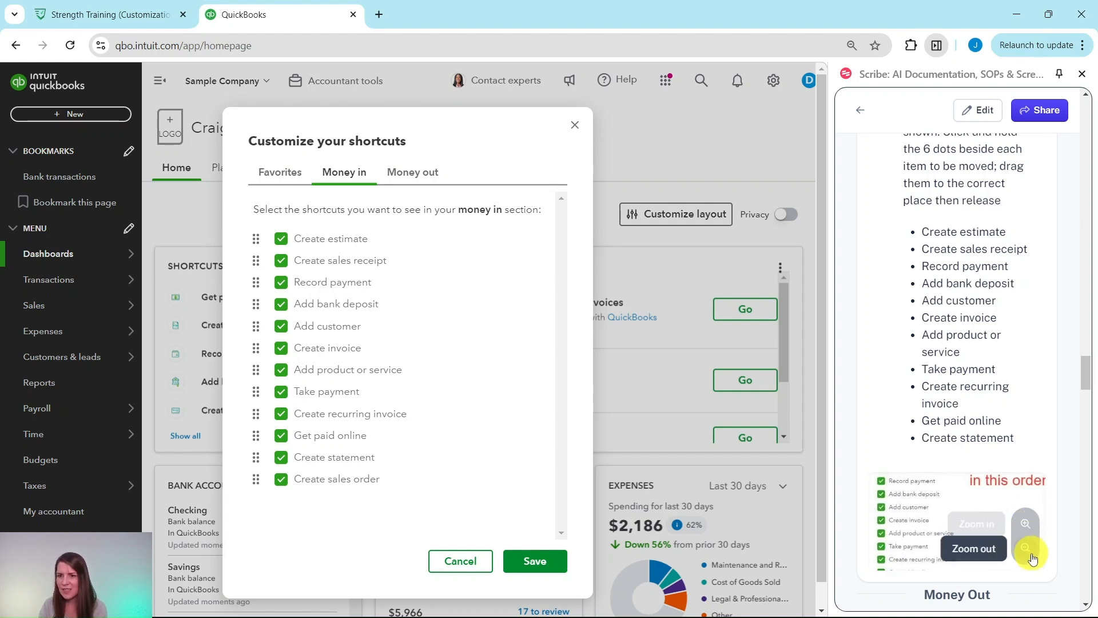
click(1030, 556)
click(1029, 557)
click(1029, 557)
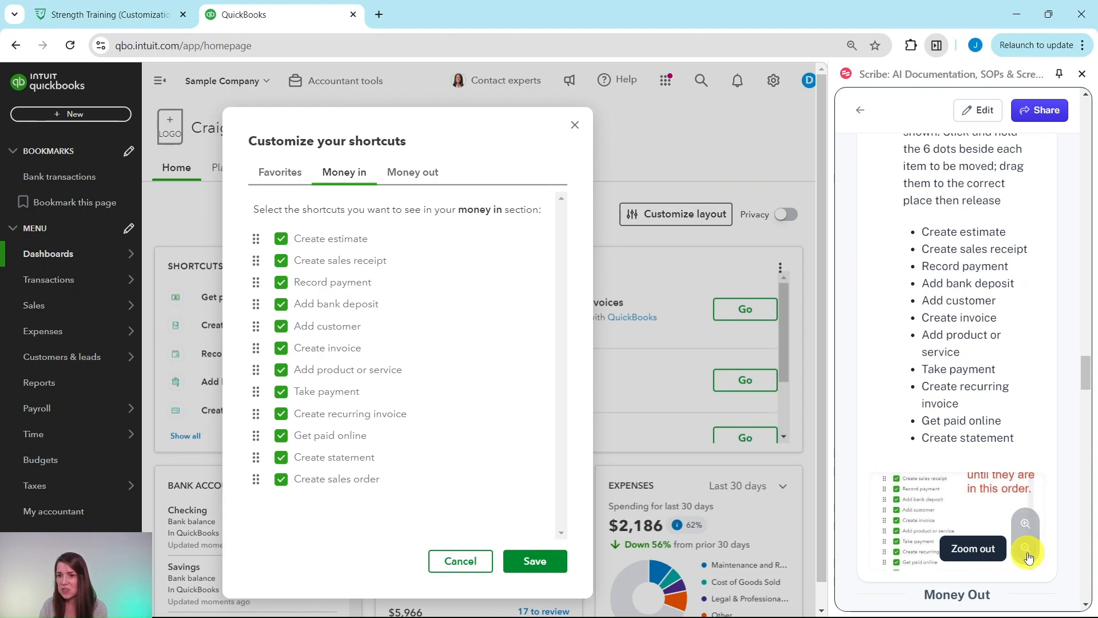
click(1028, 557)
click(1029, 558)
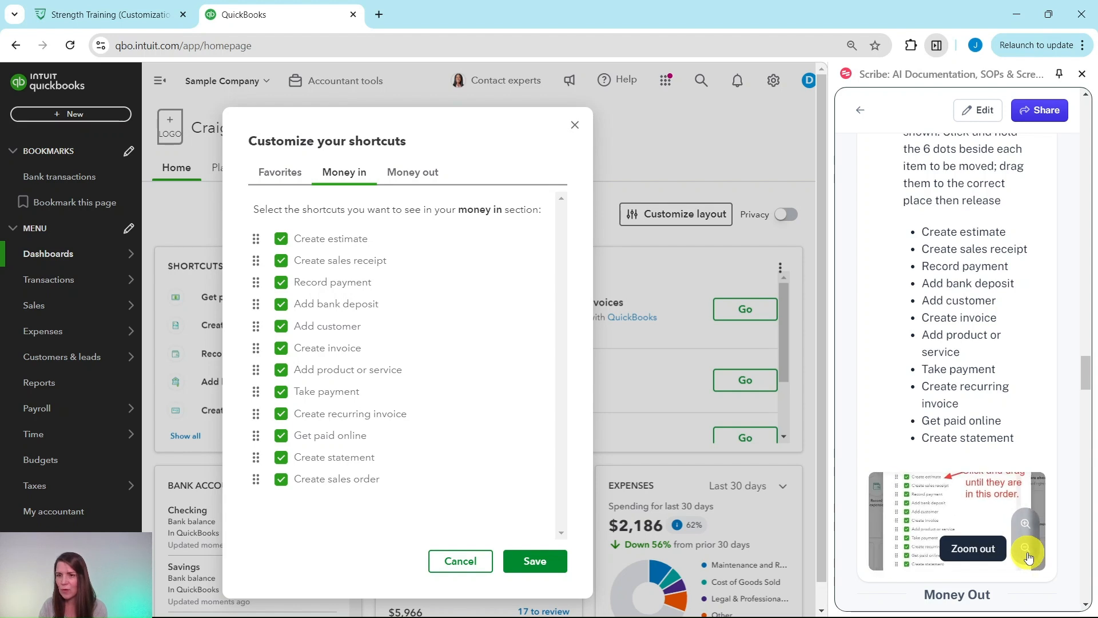
click(1029, 558)
click(1029, 557)
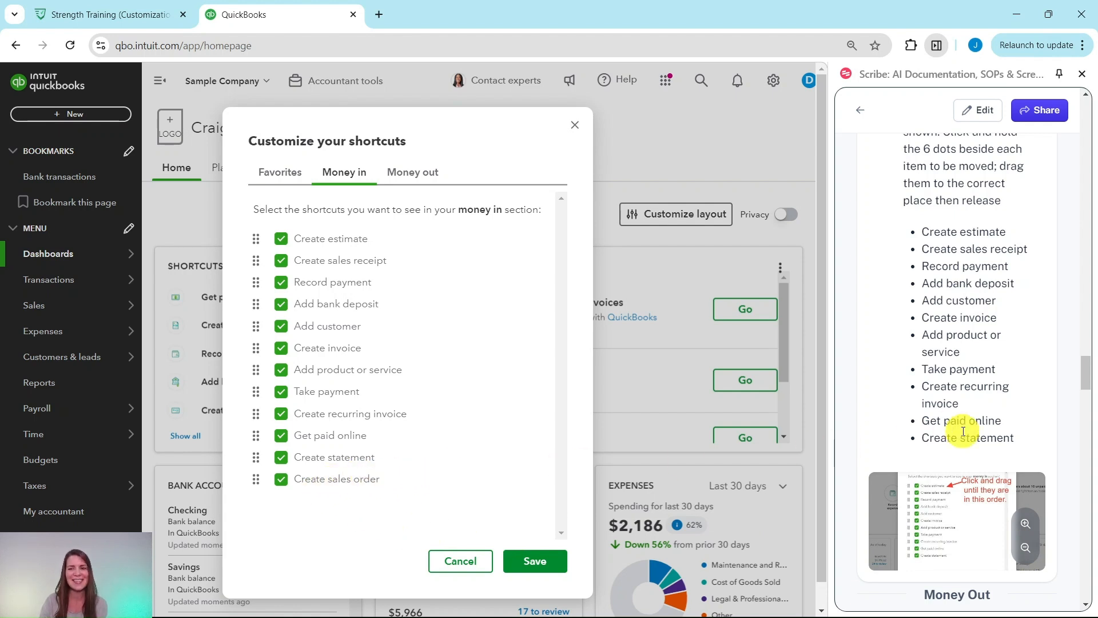
- Open the Money out shortcuts and read the guide's required order for them
scroll(967, 432, down, 5)
scroll(967, 430, down, 1)
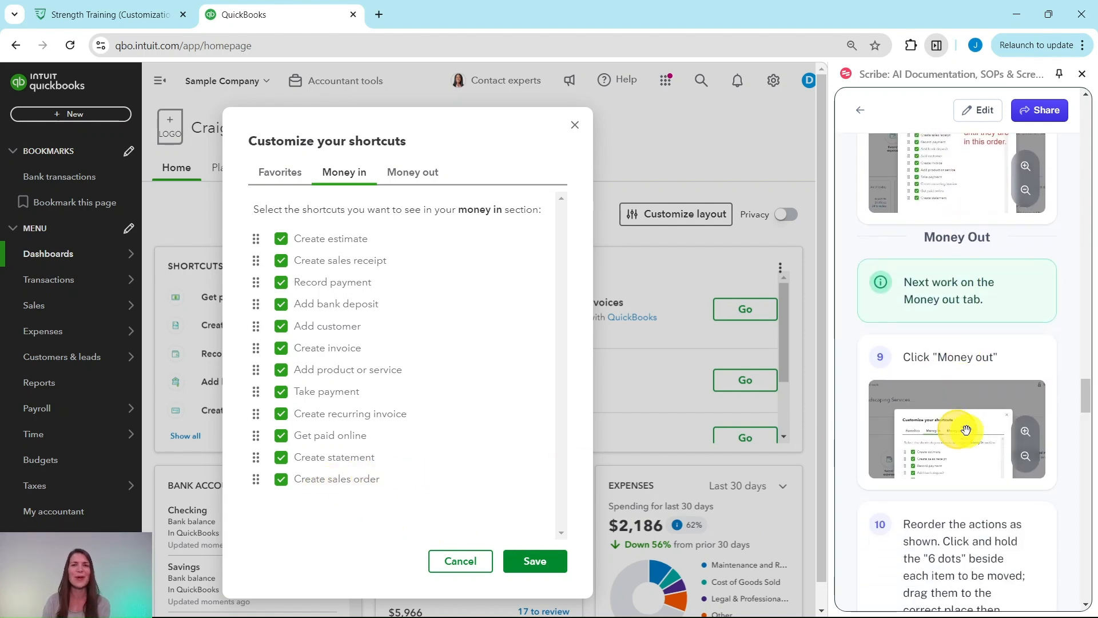
scroll(963, 400, down, 1)
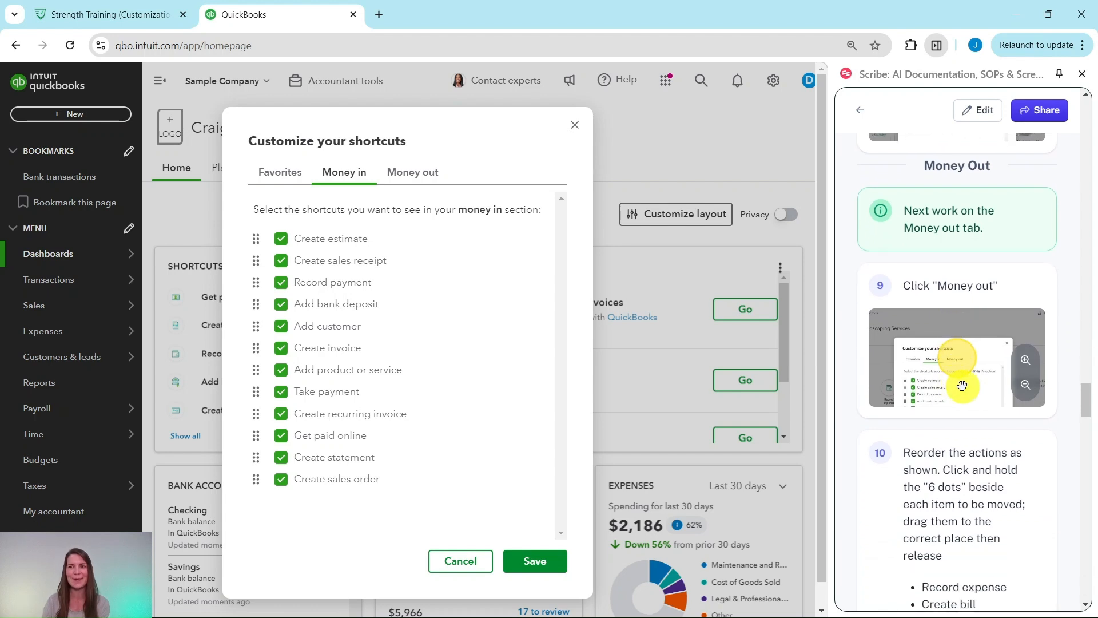
click(403, 178)
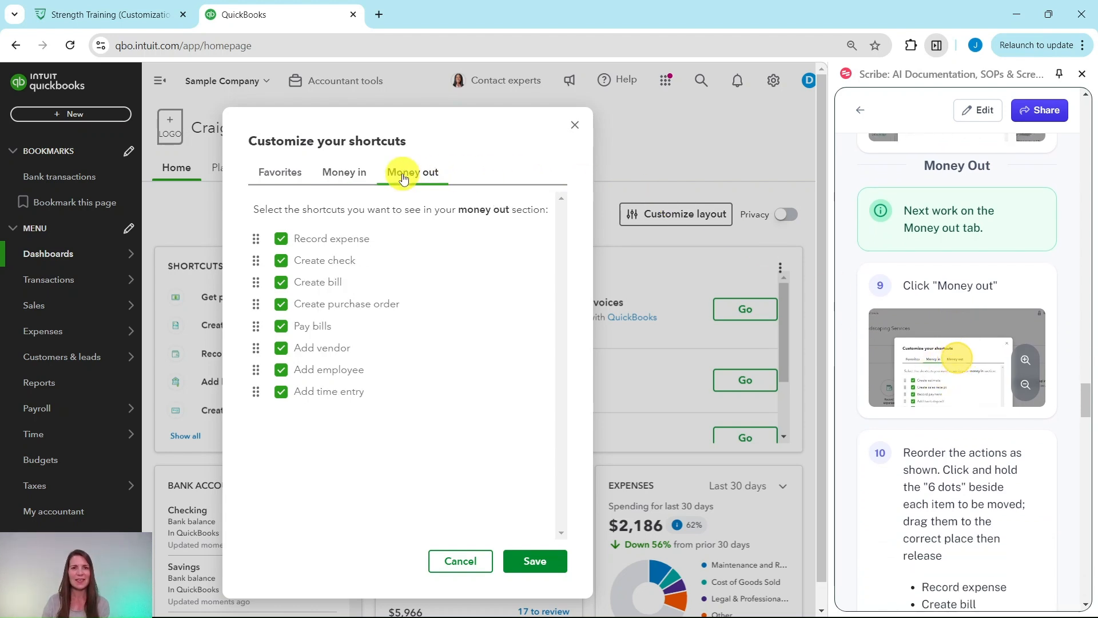
scroll(983, 422, down, 4)
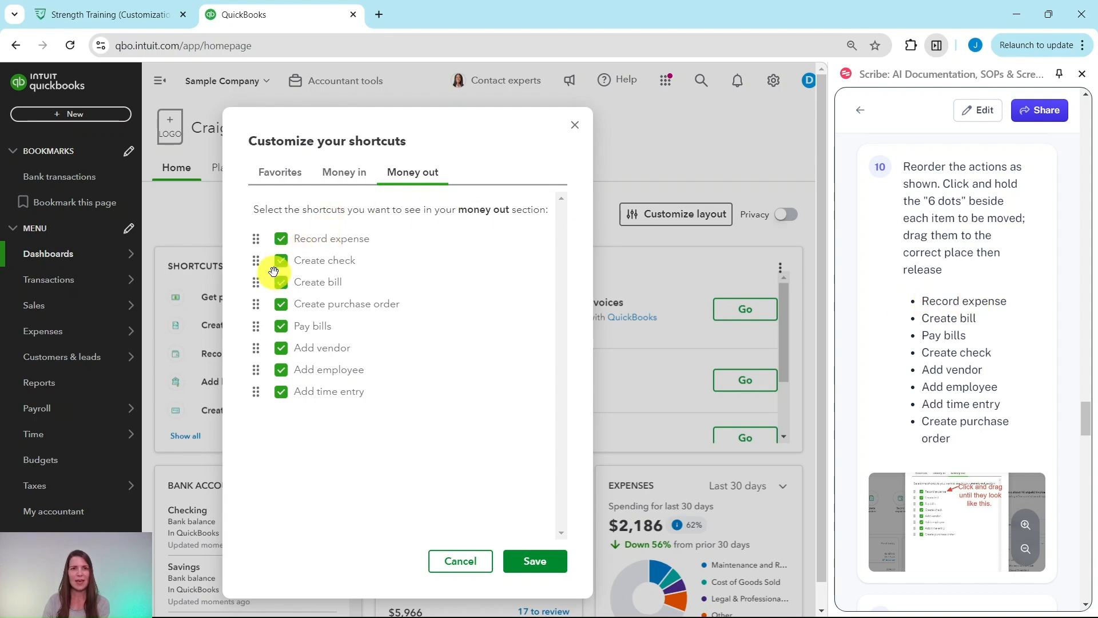
- Reorder the Money out shortcuts as Record expense, Create bill, Pay bills, Create check, Add vendor, Add employee, Add time entry, Create purchase order
drag(256, 283, 253, 255)
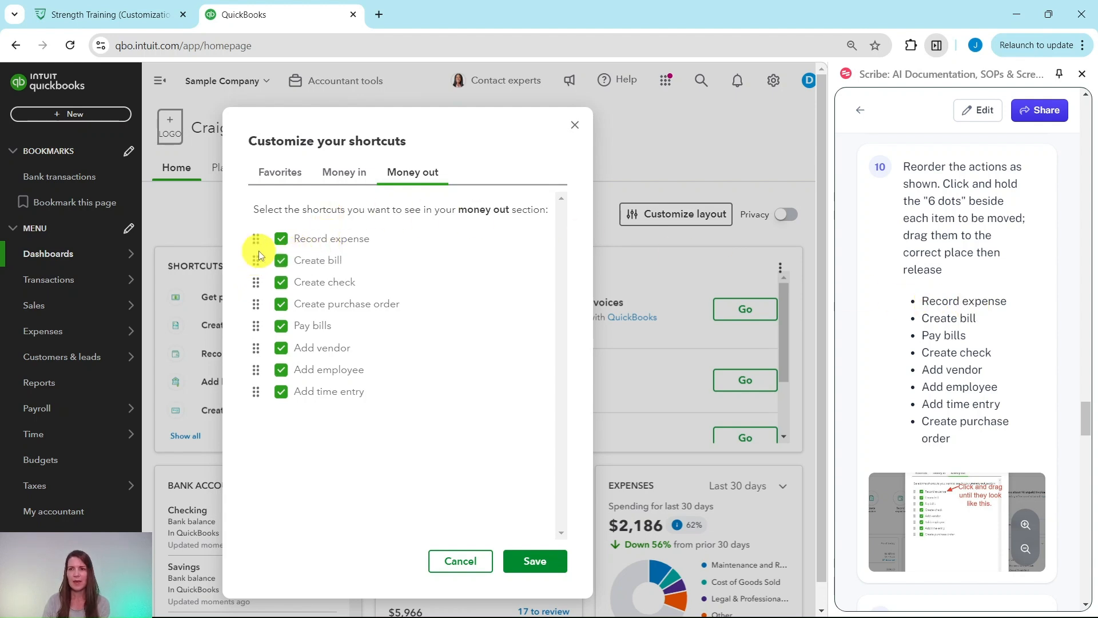
drag(252, 326, 251, 278)
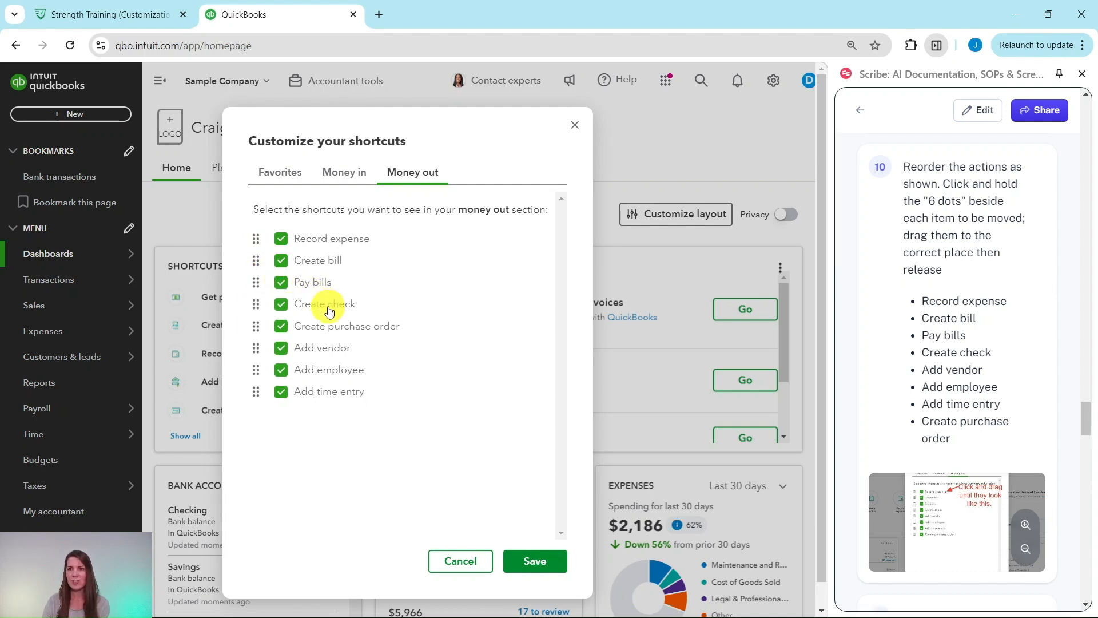
drag(255, 348, 255, 321)
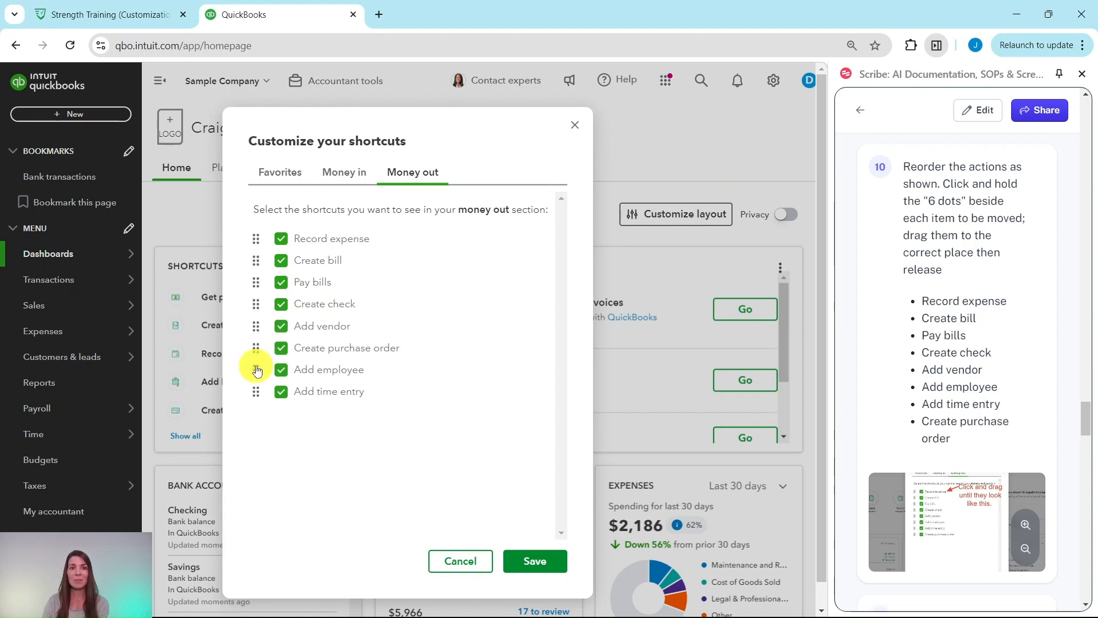
drag(257, 371, 255, 340)
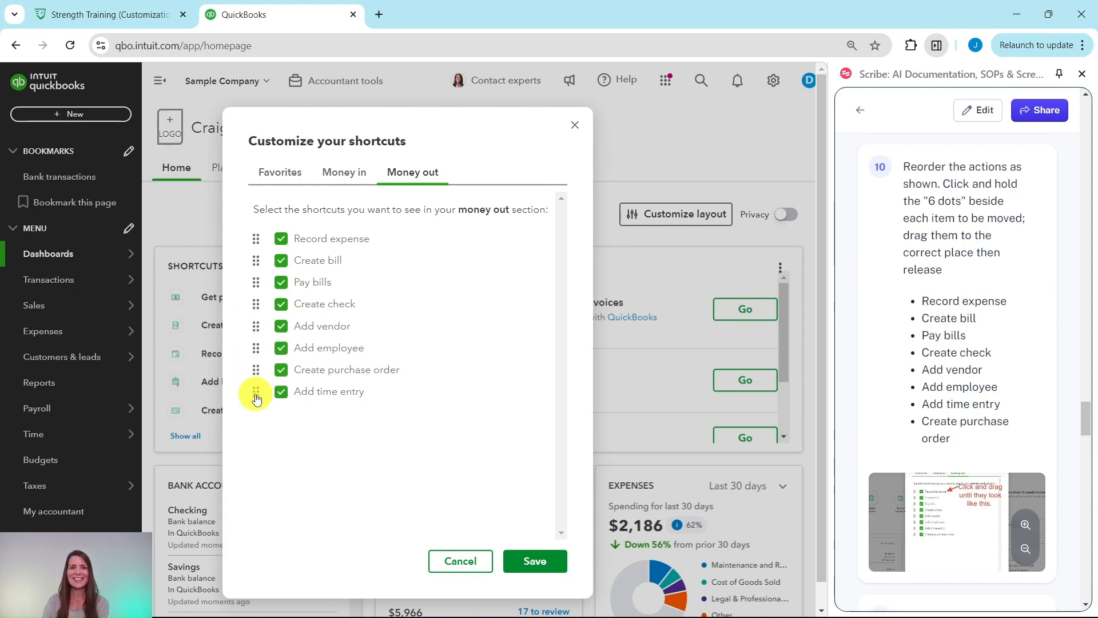
drag(256, 398, 253, 366)
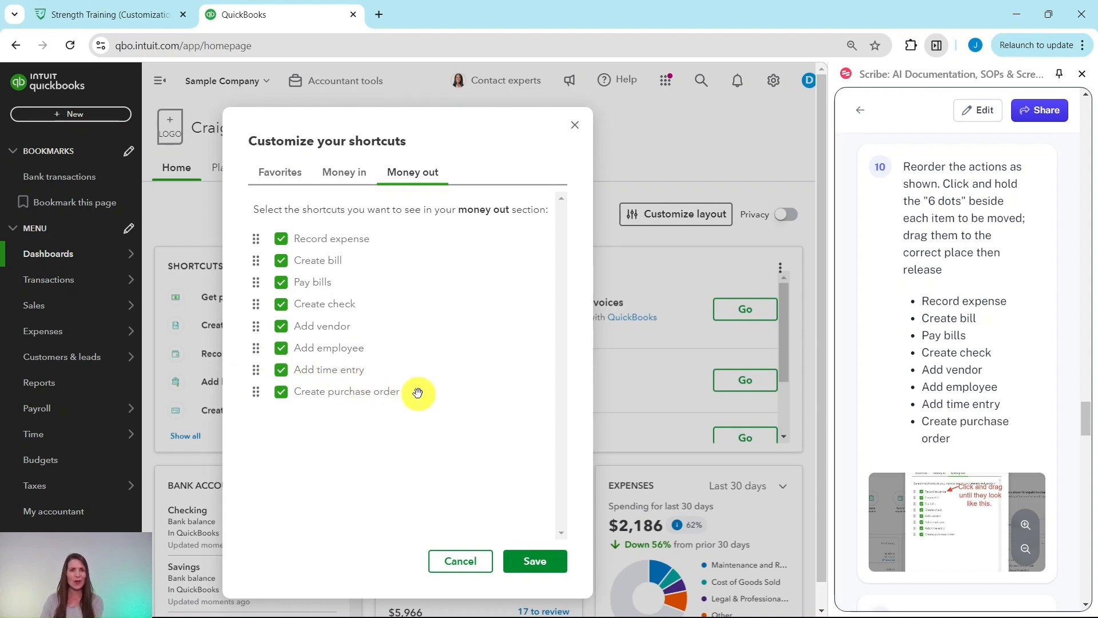
- Save the shortcut customizations as the guide instructs and review the Money in and Money out sections in the full shortcuts list
scroll(935, 408, down, 1)
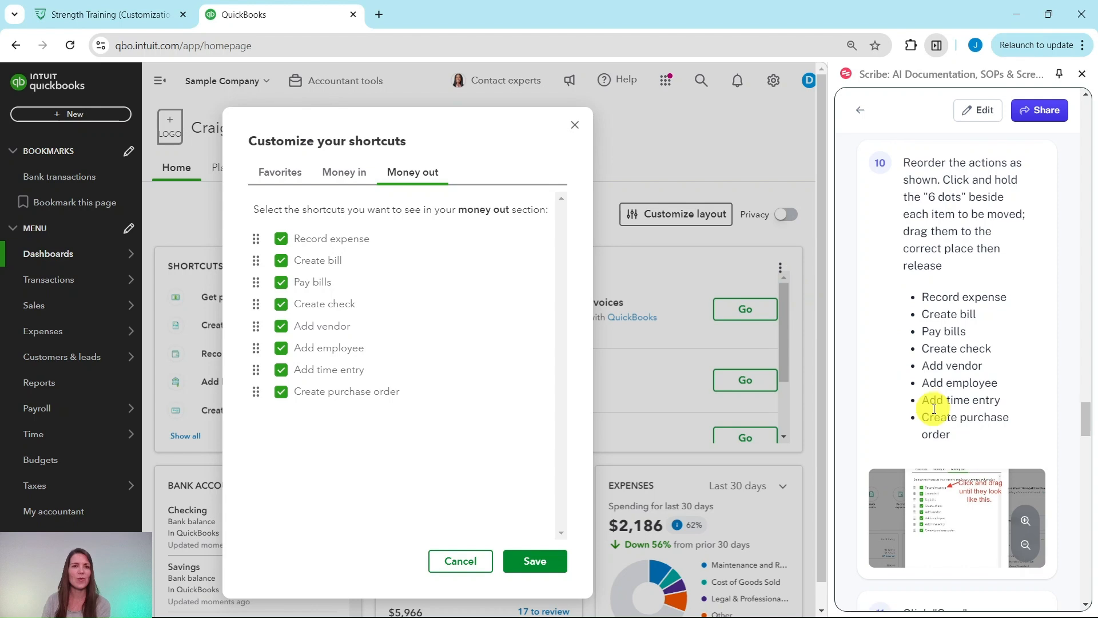
scroll(935, 408, down, 7)
scroll(957, 360, up, 1)
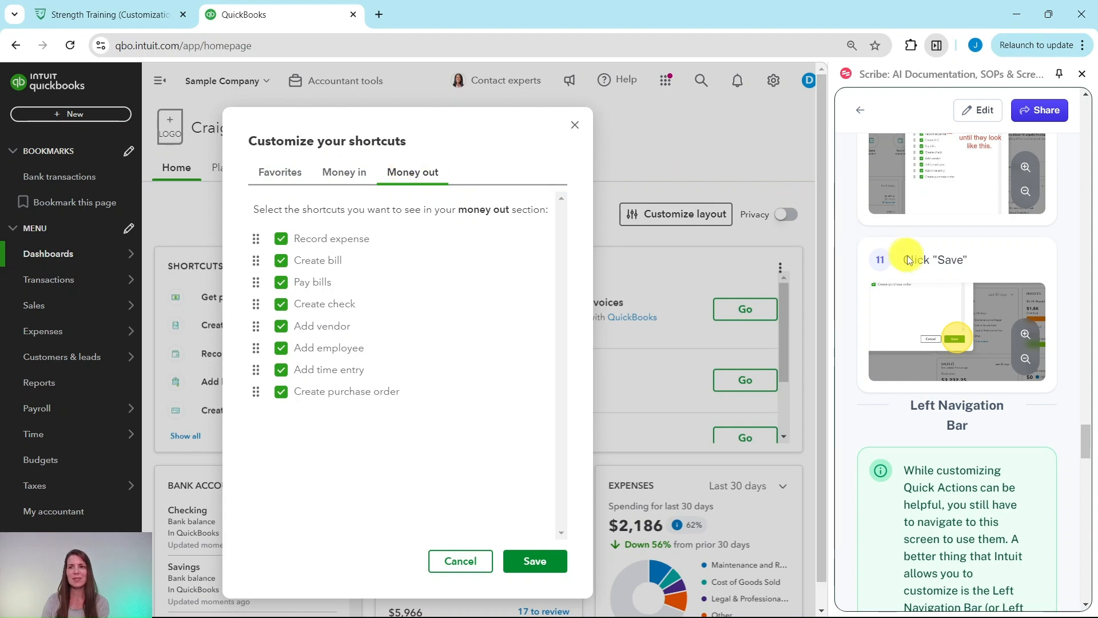
click(533, 563)
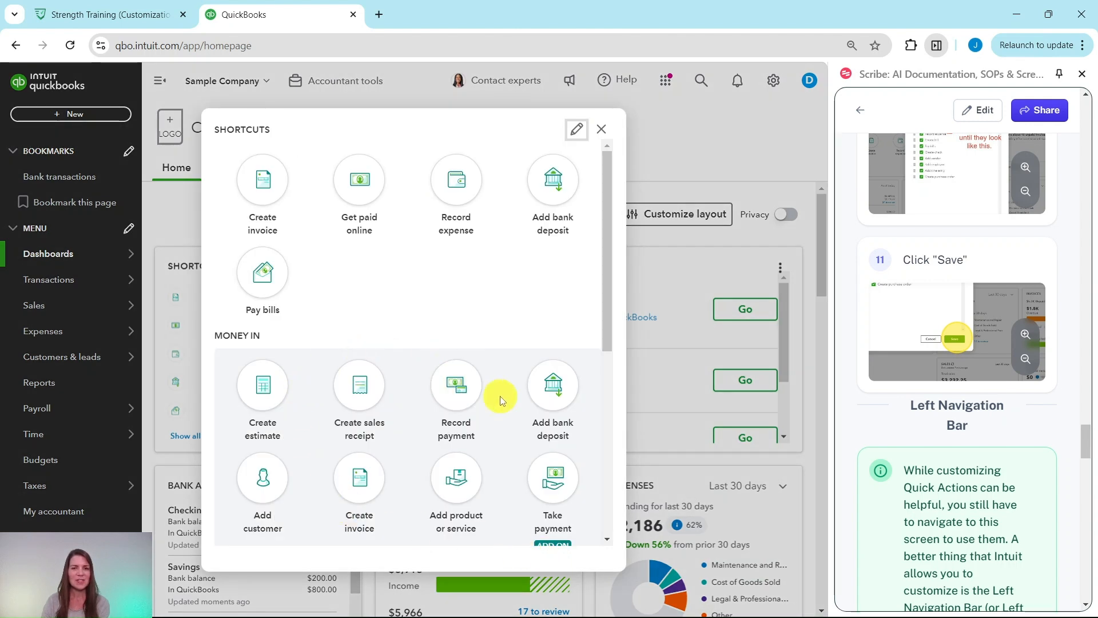
scroll(514, 454, down, 5)
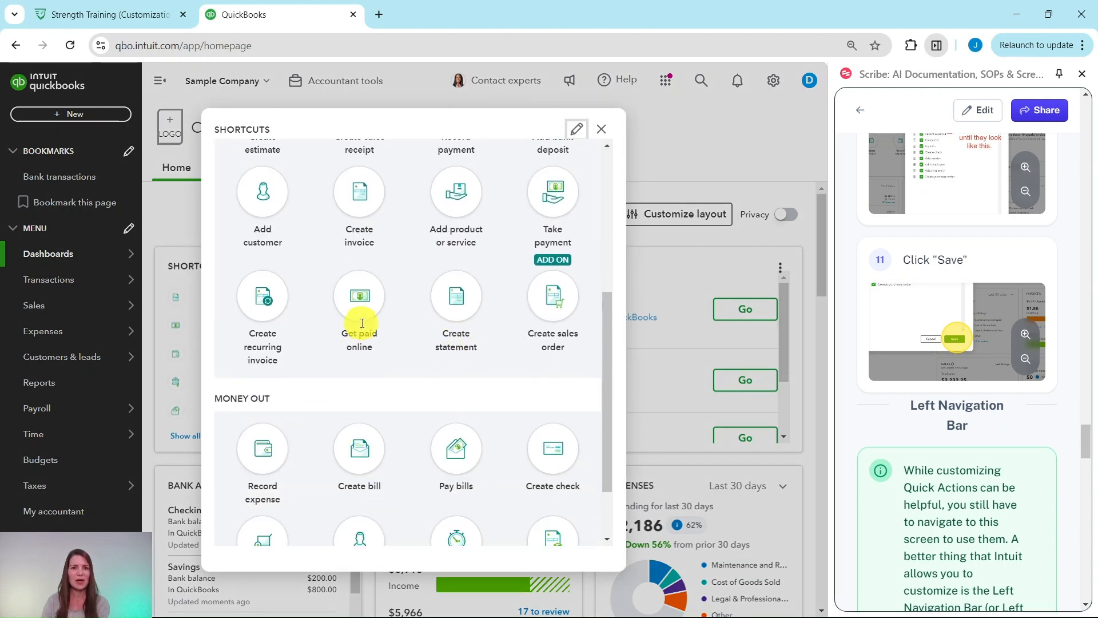
- Review the Money out, Favorites and Money in shortcuts once more and close the full shortcuts list
scroll(498, 312, down, 2)
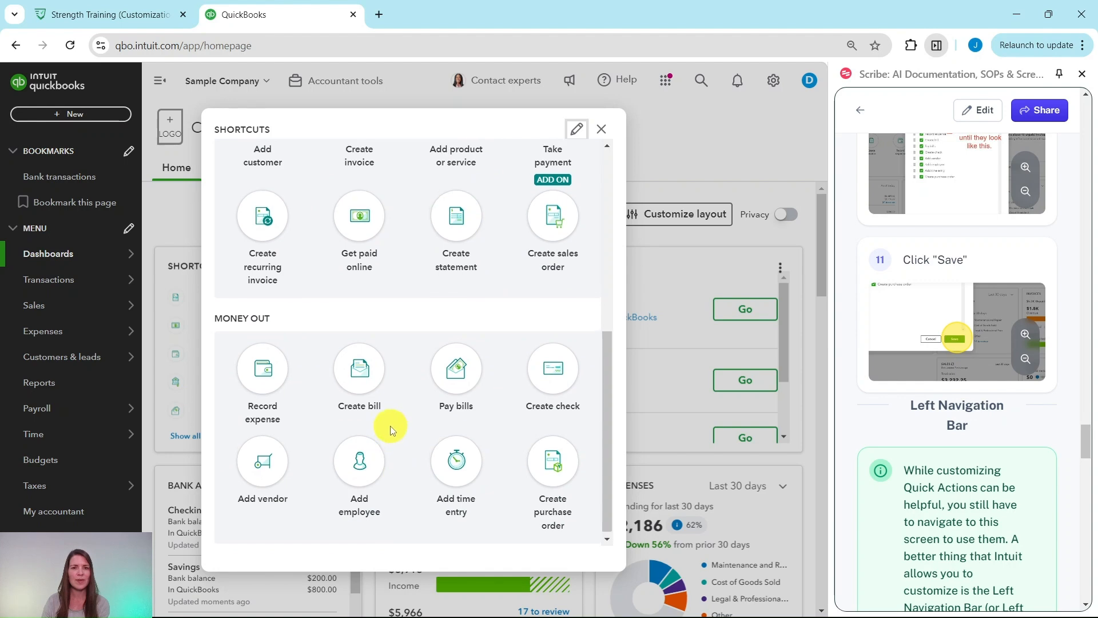
scroll(390, 428, up, 7)
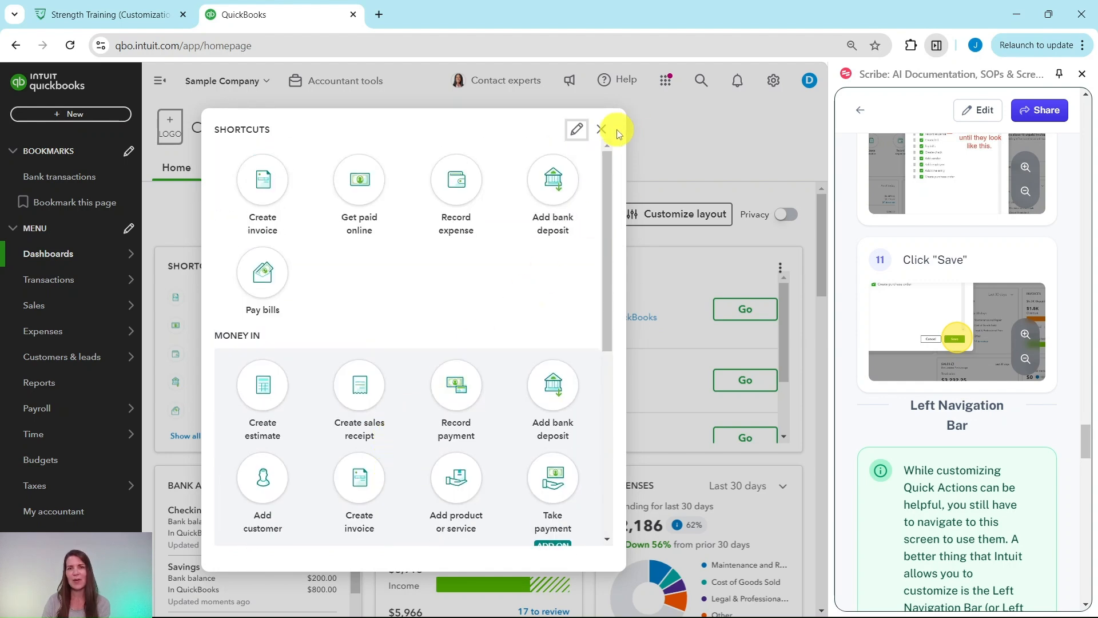
click(601, 130)
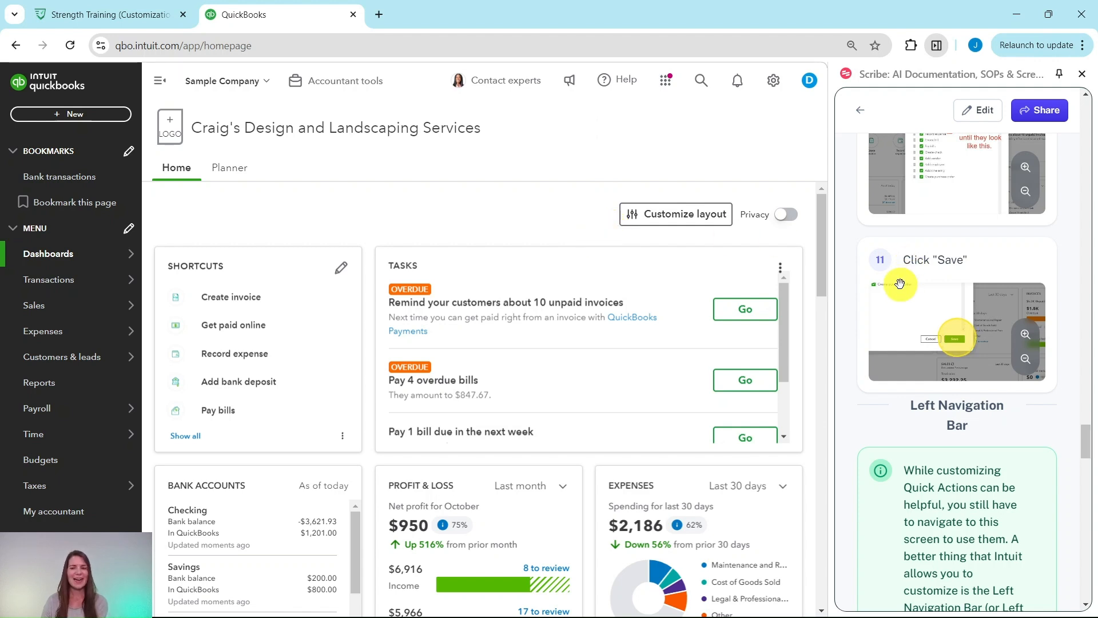
- Read the guide's Left Navigation Bar section through step 12 on opening and closing the bar
scroll(902, 280, down, 4)
scroll(909, 252, up, 2)
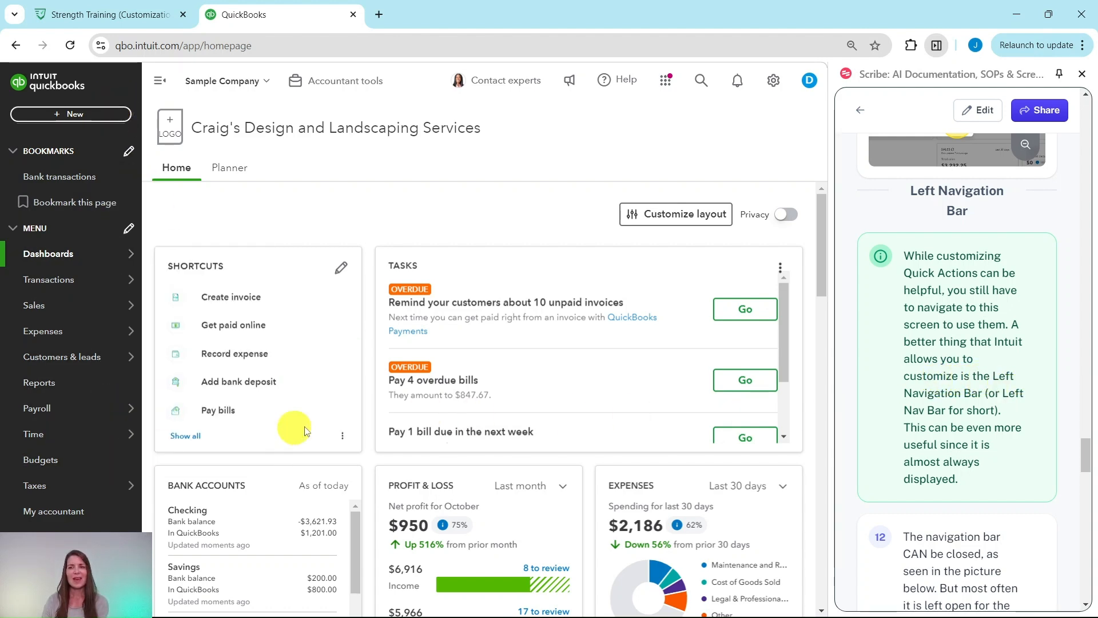
scroll(949, 397, down, 2)
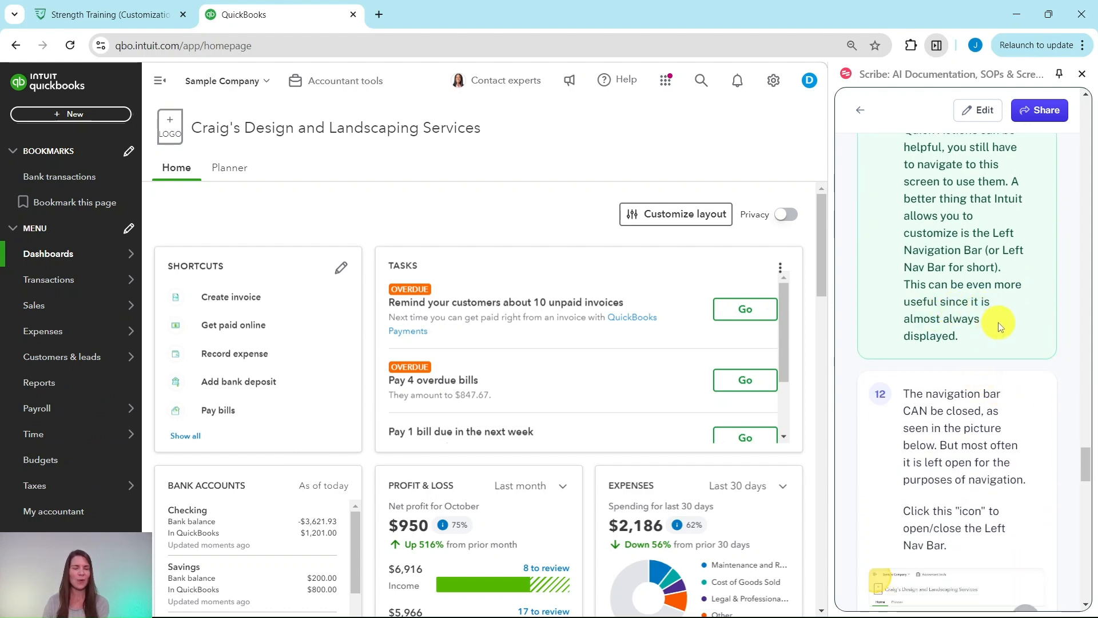
scroll(999, 326, down, 3)
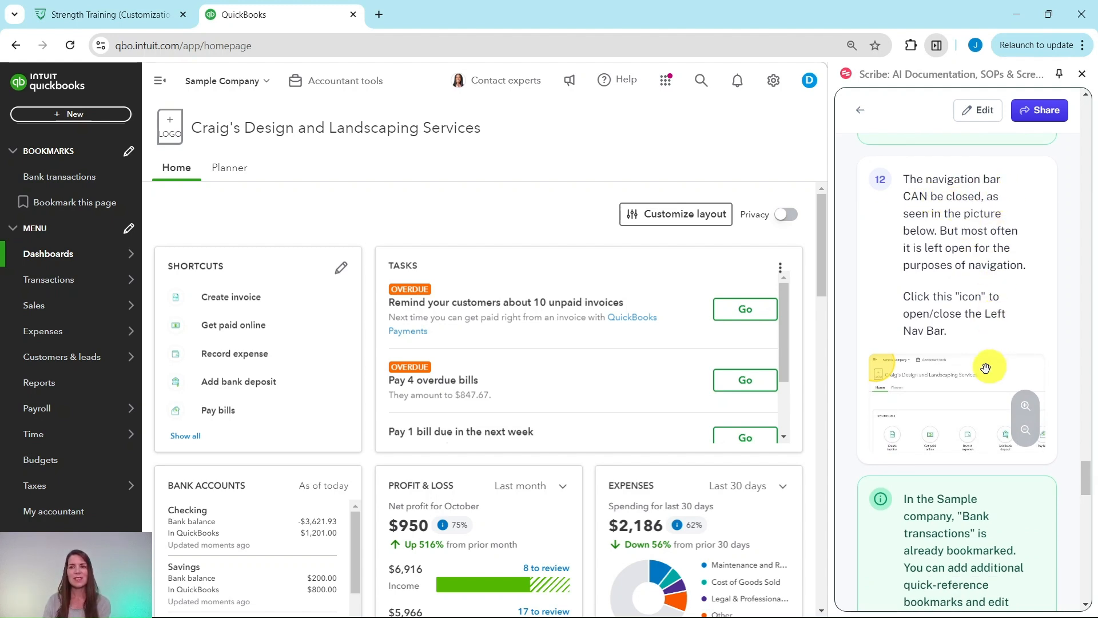
- Collapse and reopen the left navigation bar twice to practice the guide's step 12
click(158, 86)
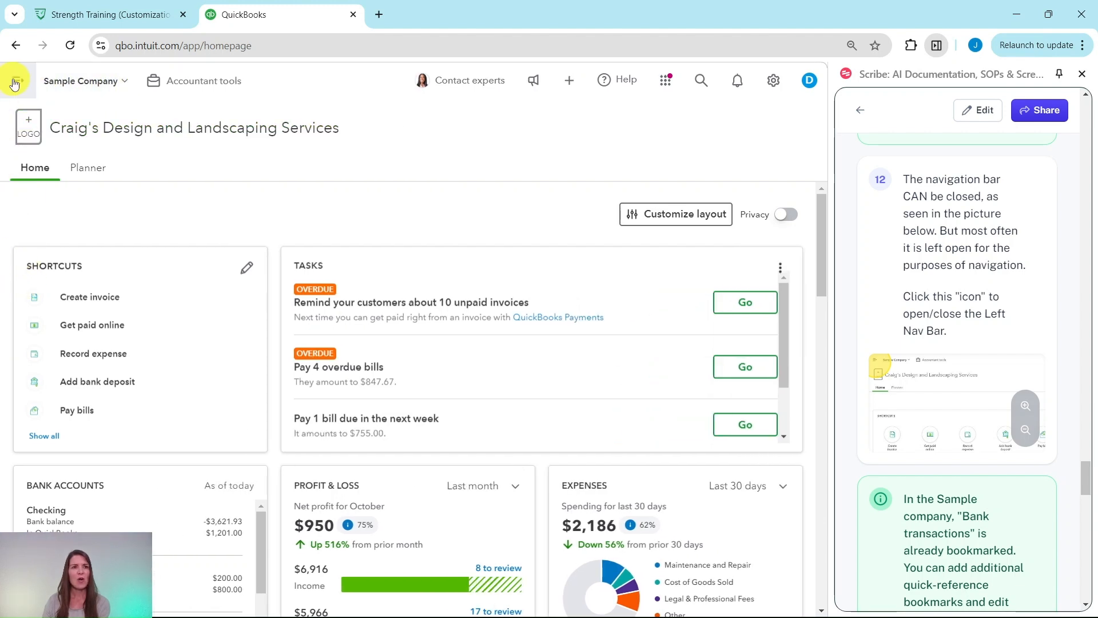
click(17, 84)
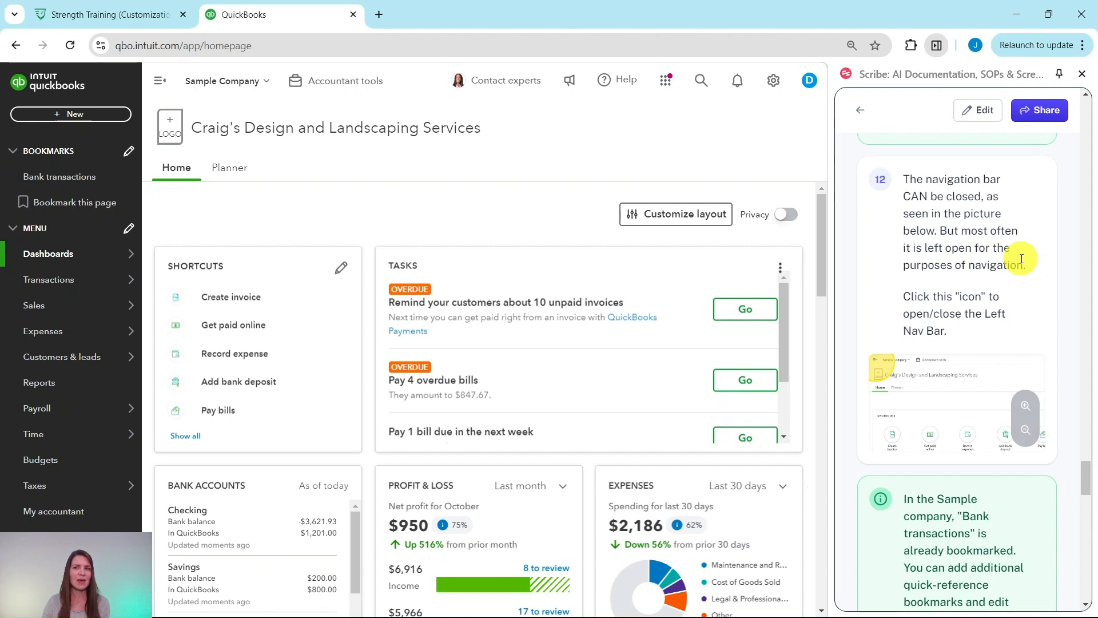
scroll(1022, 258, down, 3)
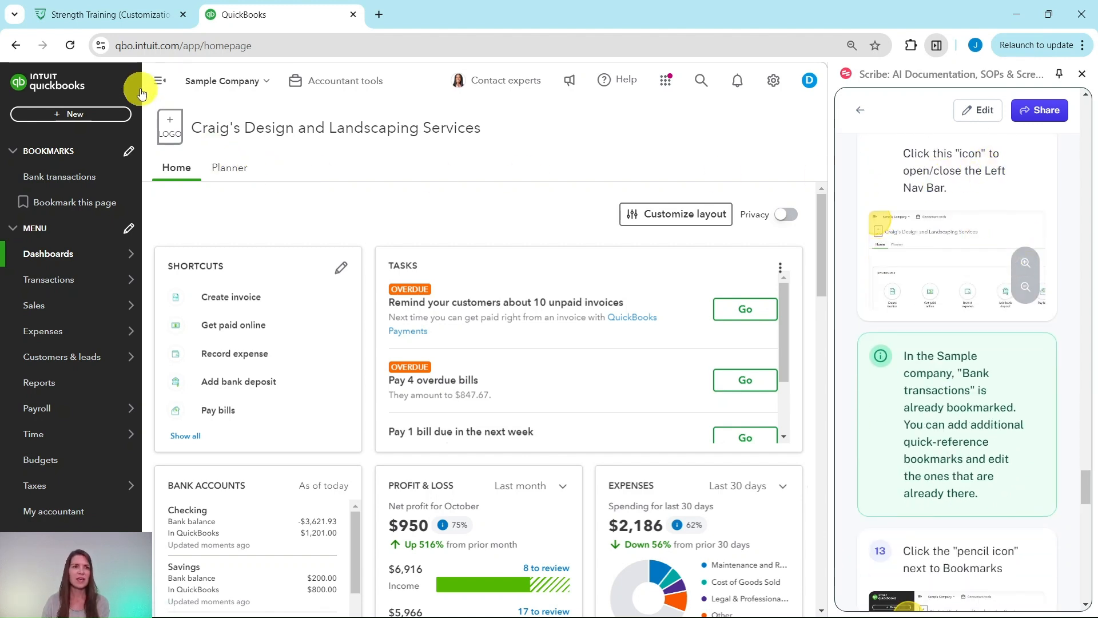
click(158, 81)
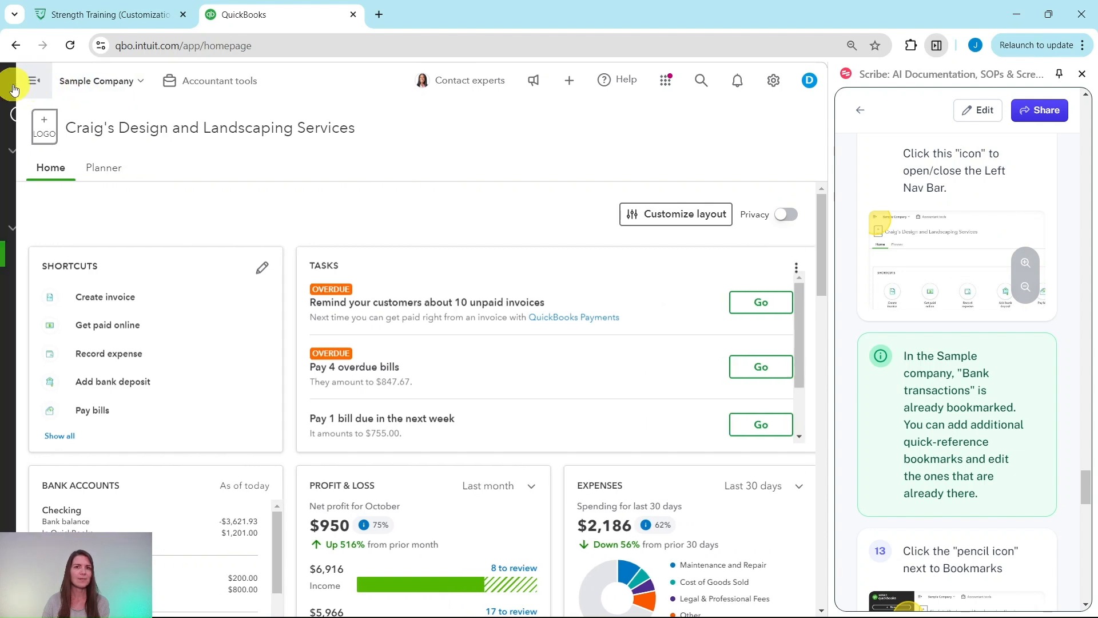
click(15, 89)
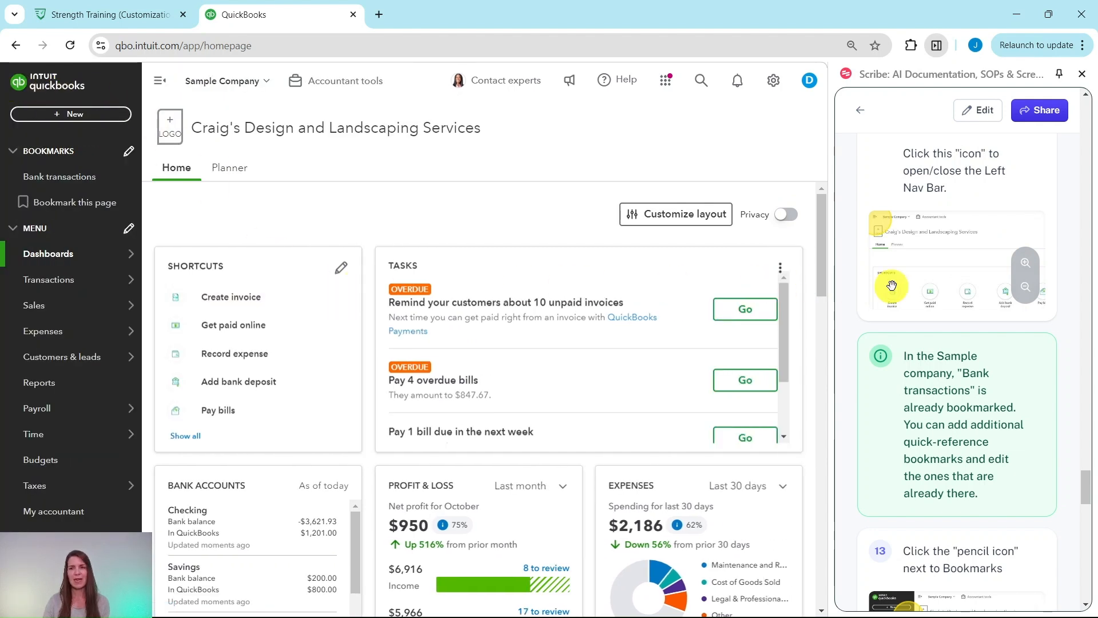
- Read the guide's notes on quick-reference bookmarks and open the Bookmarks customization of the navigation menu
scroll(915, 285, down, 3)
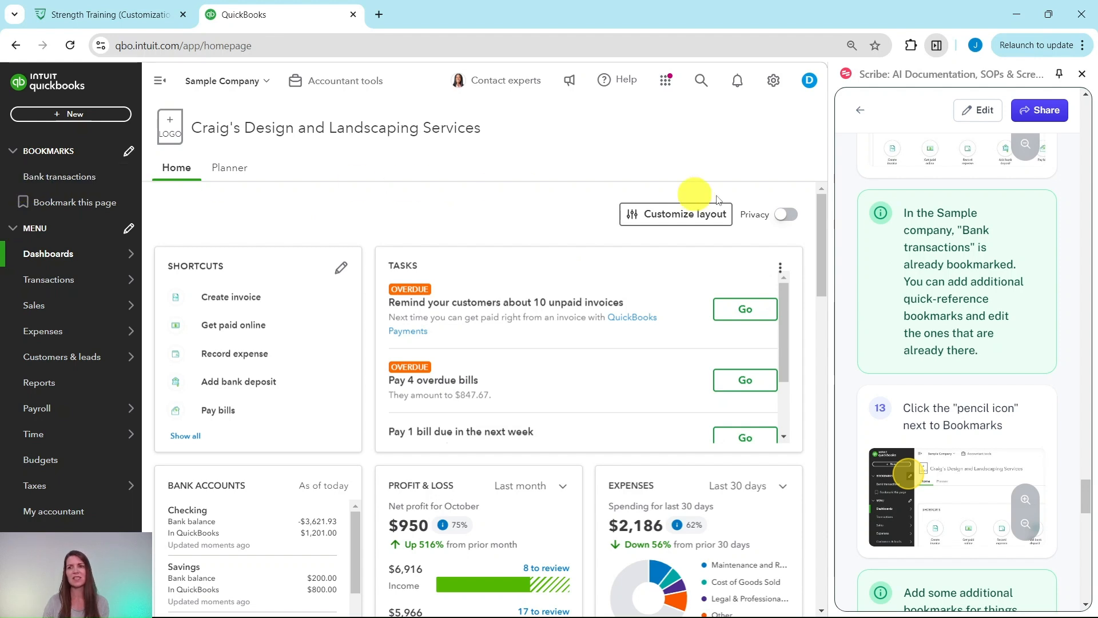
scroll(961, 226, down, 1)
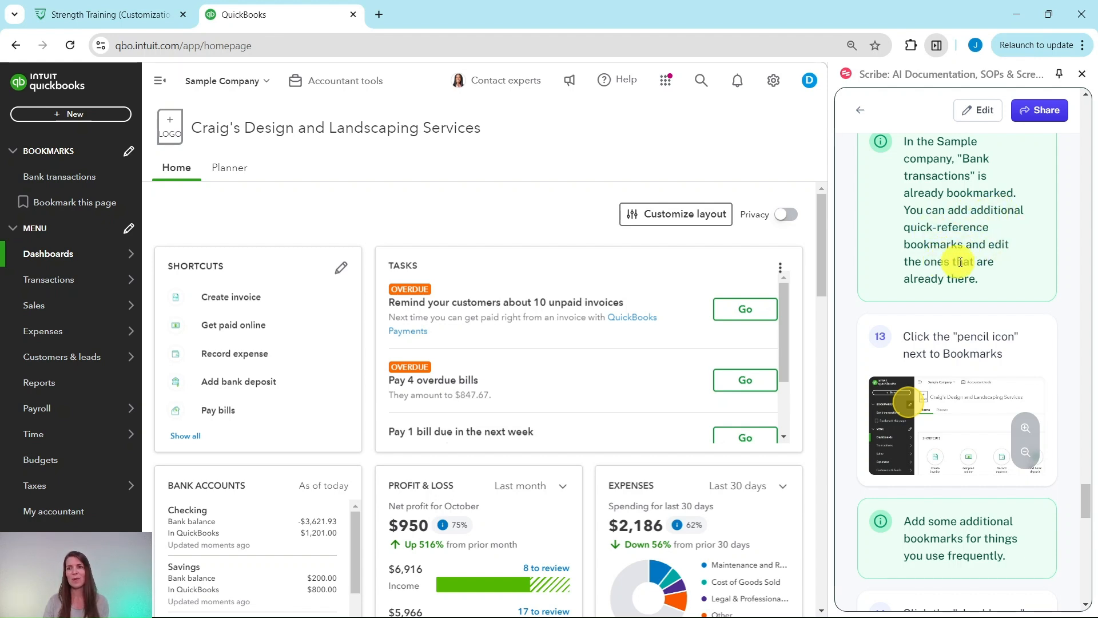
scroll(992, 245, down, 2)
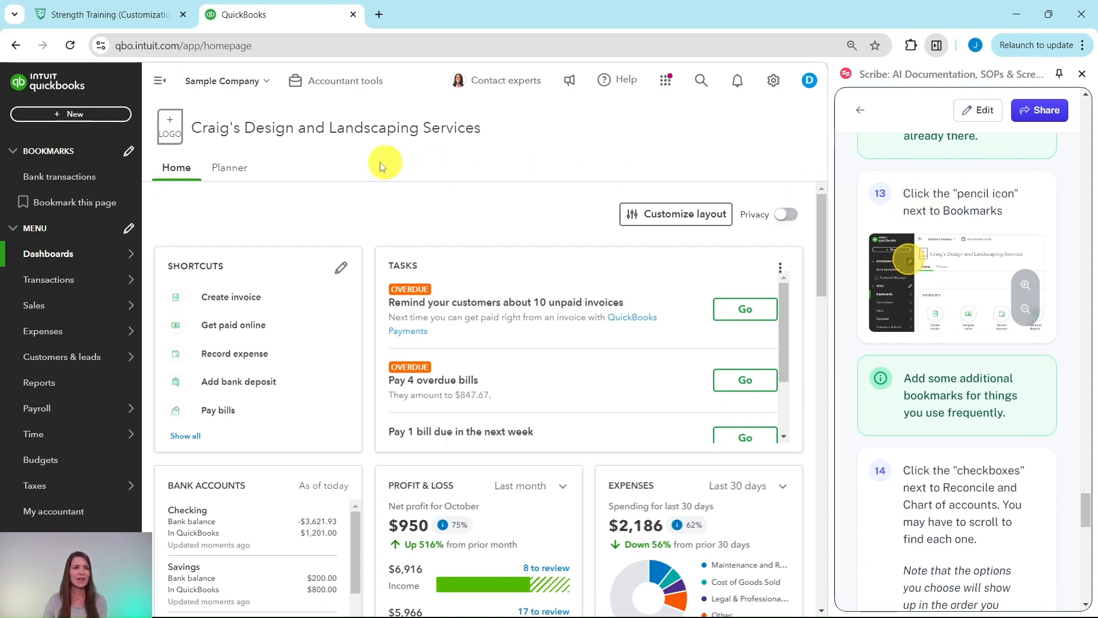
click(123, 154)
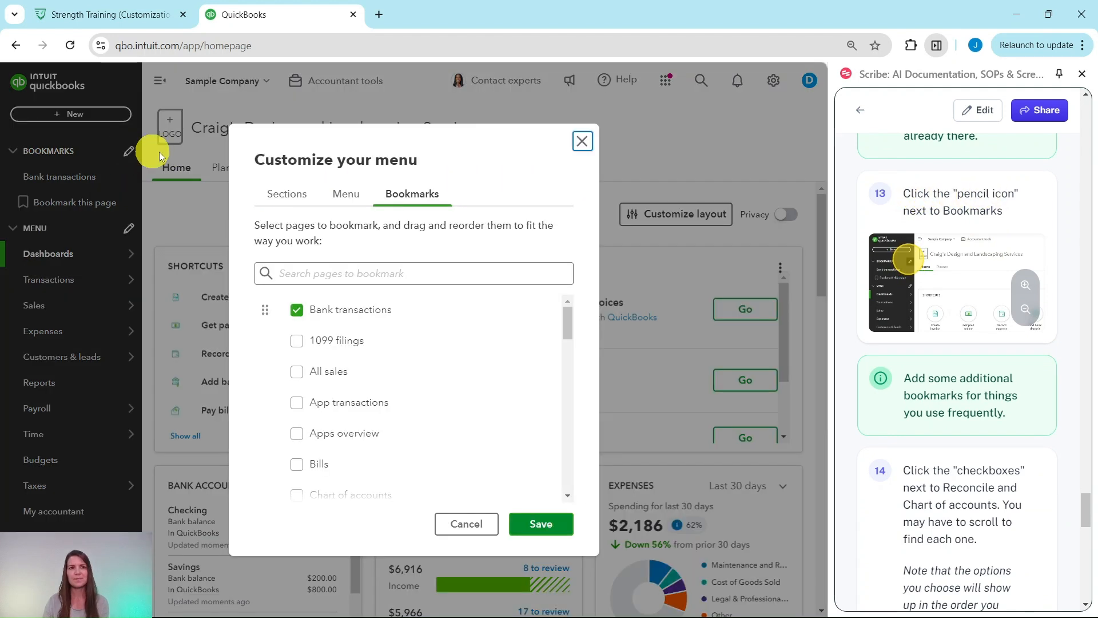
- Add Chart of accounts and Reconcile to the bookmarked pages, following step 14 of the guide
scroll(981, 240, down, 3)
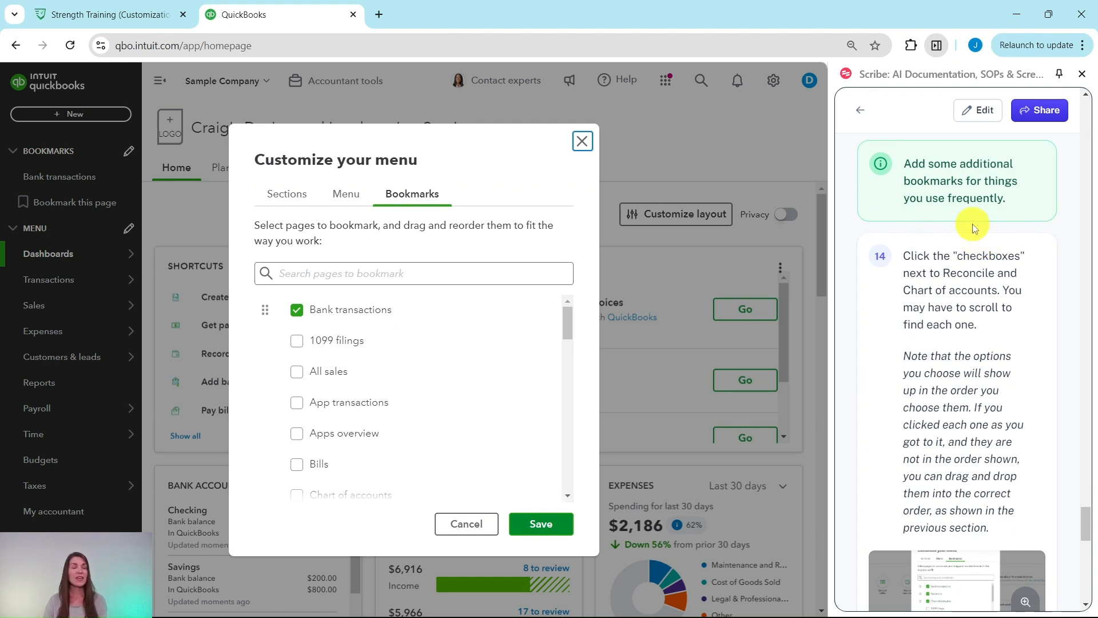
scroll(984, 226, down, 3)
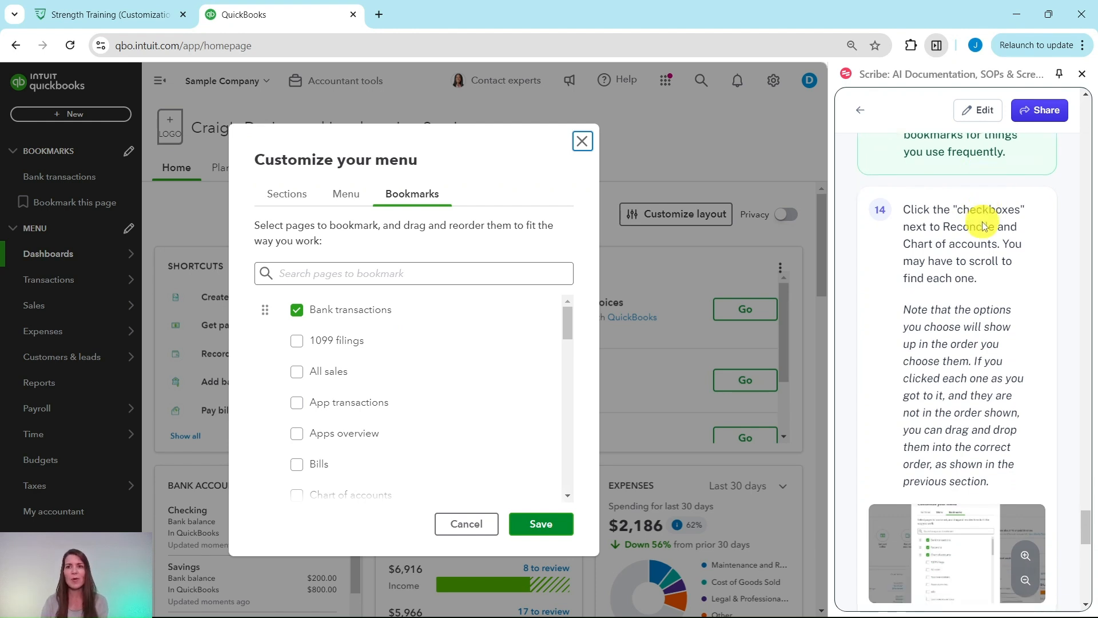
scroll(987, 214, up, 2)
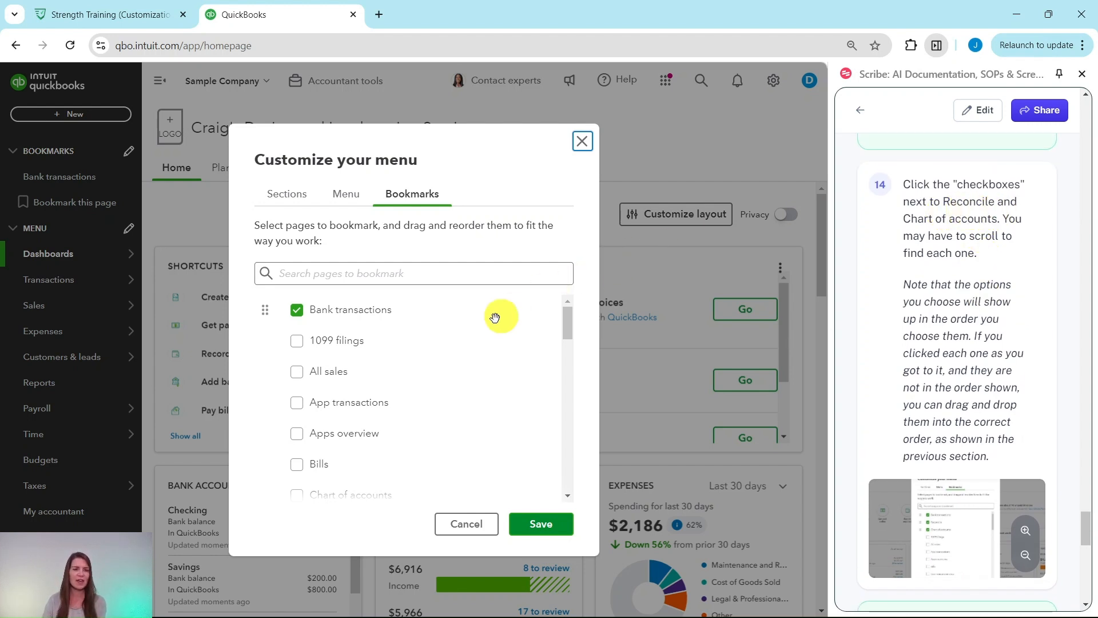
scroll(382, 364, down, 1)
scroll(382, 365, down, 2)
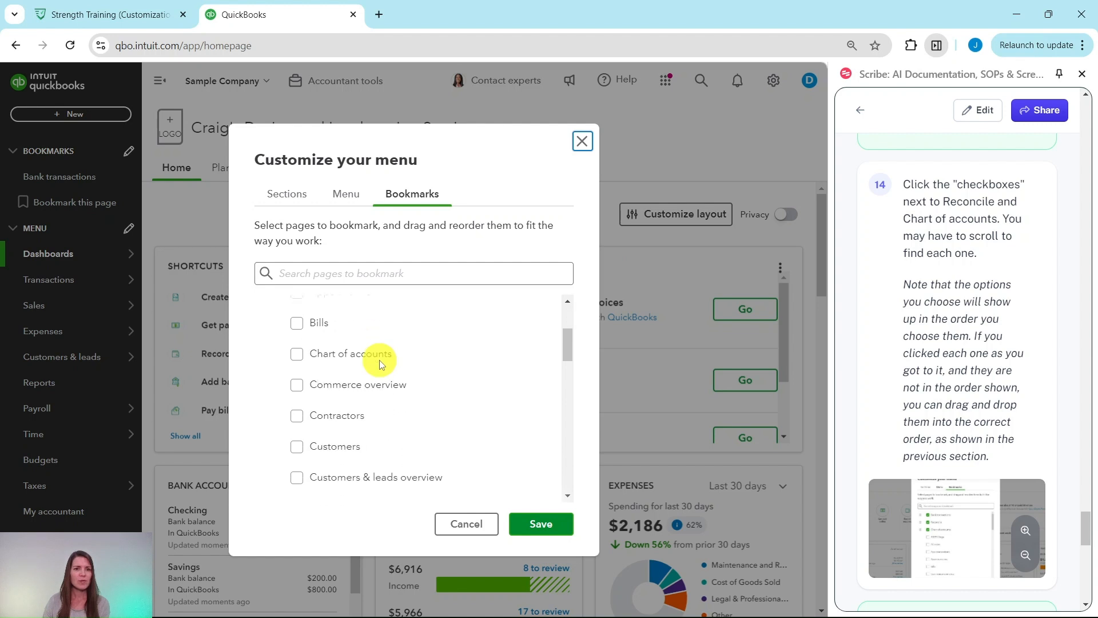
click(298, 353)
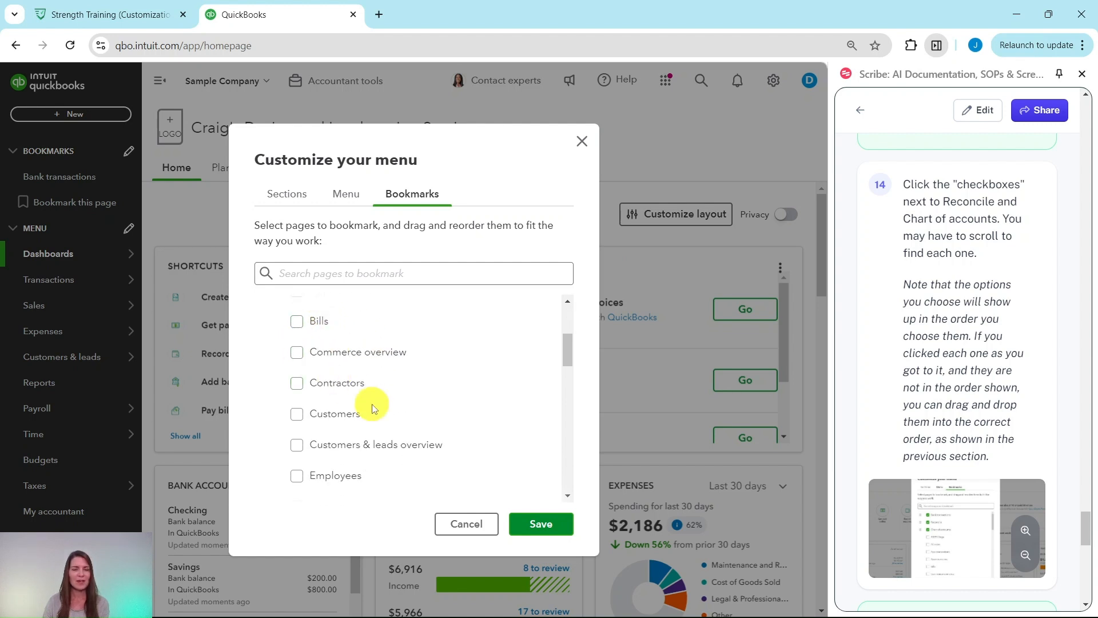
scroll(372, 406, down, 6)
scroll(369, 398, down, 5)
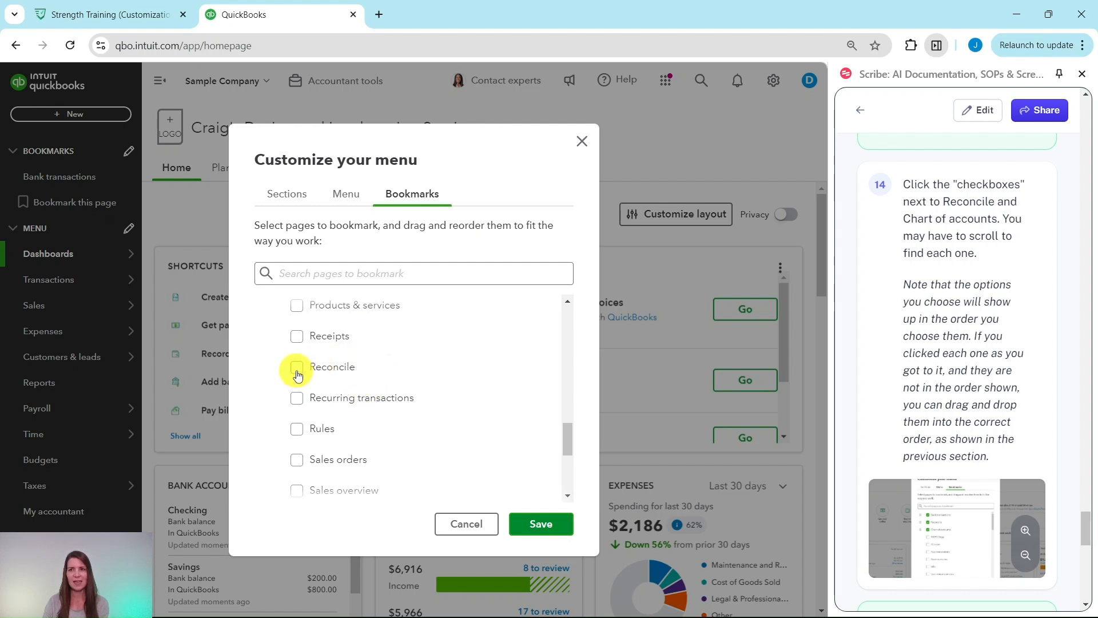
click(298, 371)
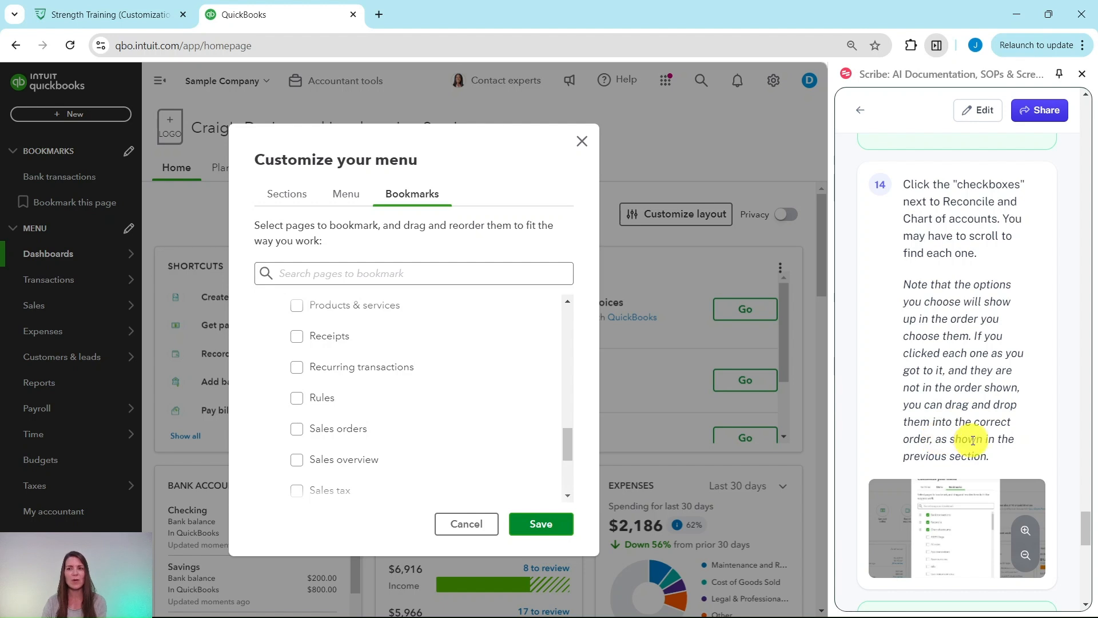
- Move Reconcile above Chart of accounts in the bookmarks and compare the order with the guide
scroll(989, 431, down, 3)
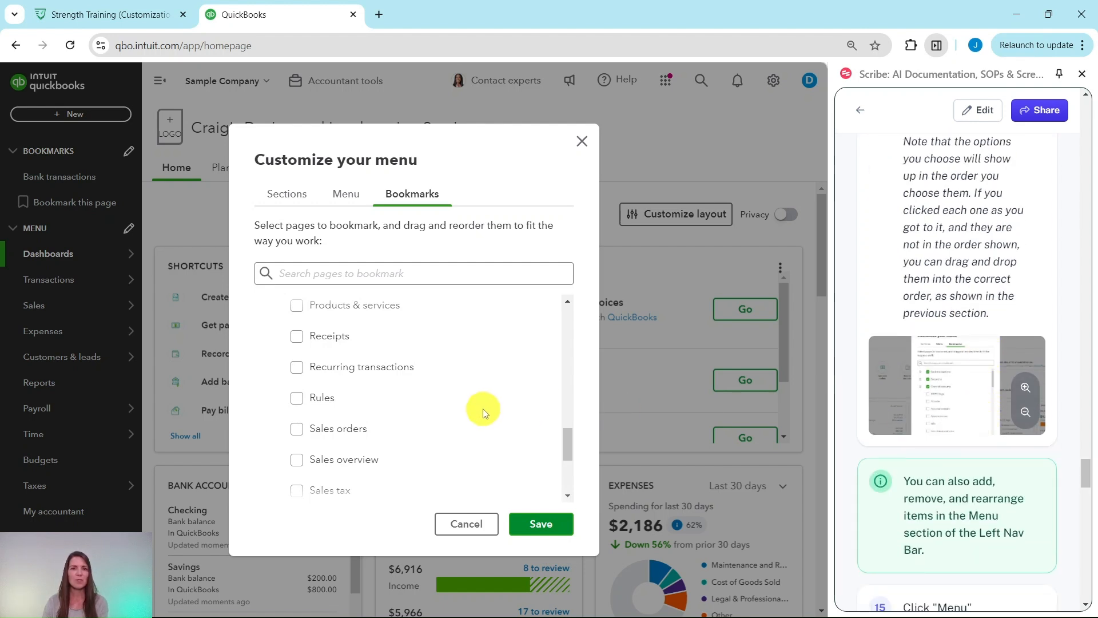
scroll(482, 407, up, 8)
scroll(484, 407, up, 5)
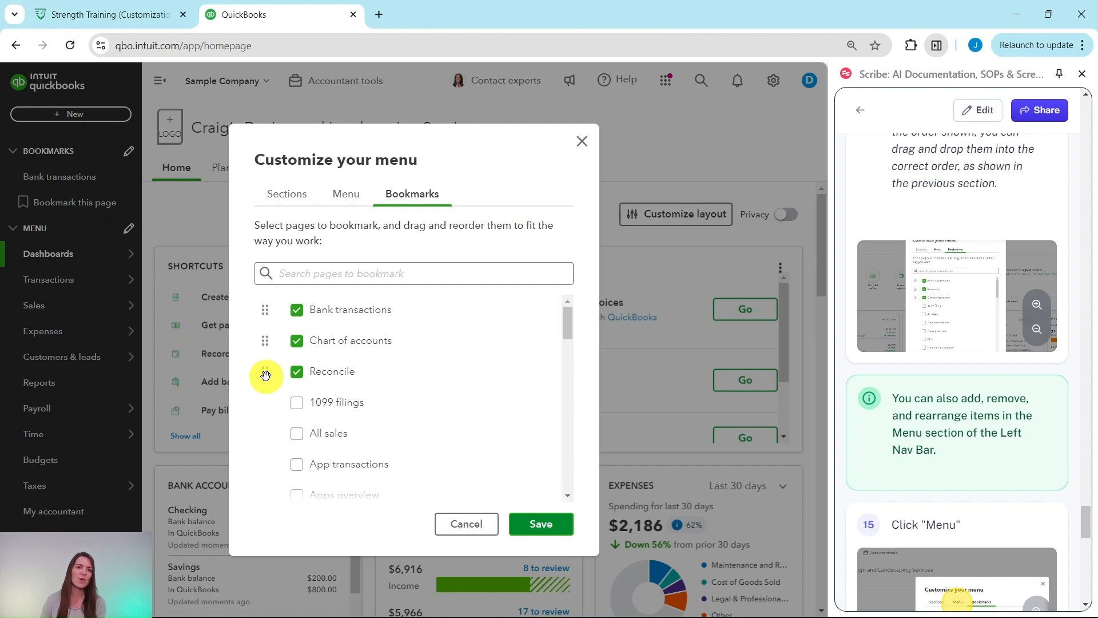
drag(254, 370, 264, 338)
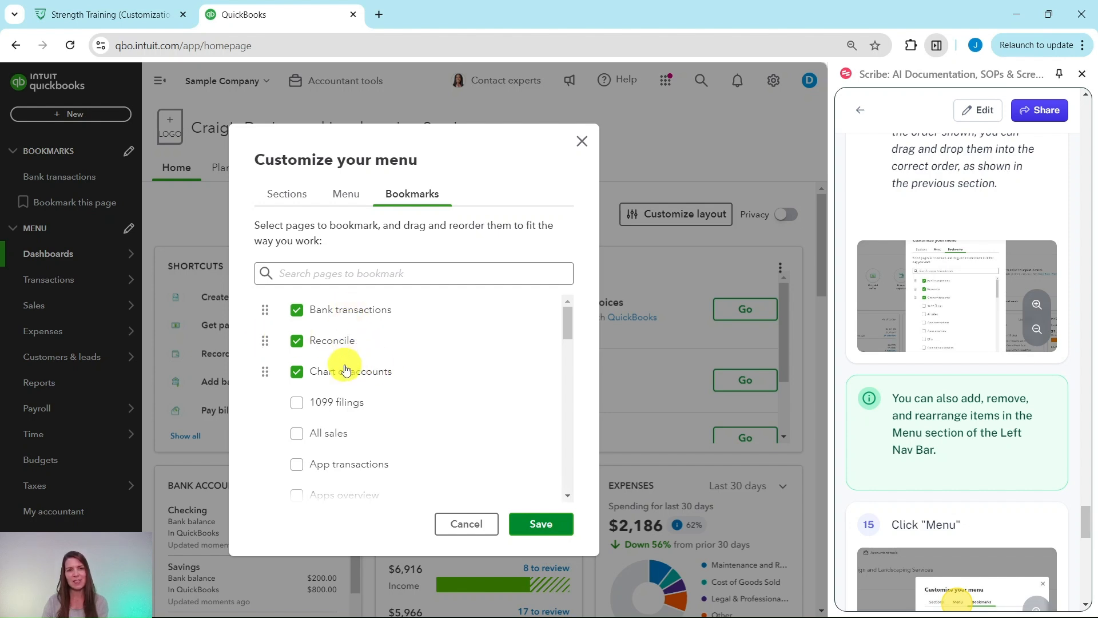
scroll(1005, 199, up, 5)
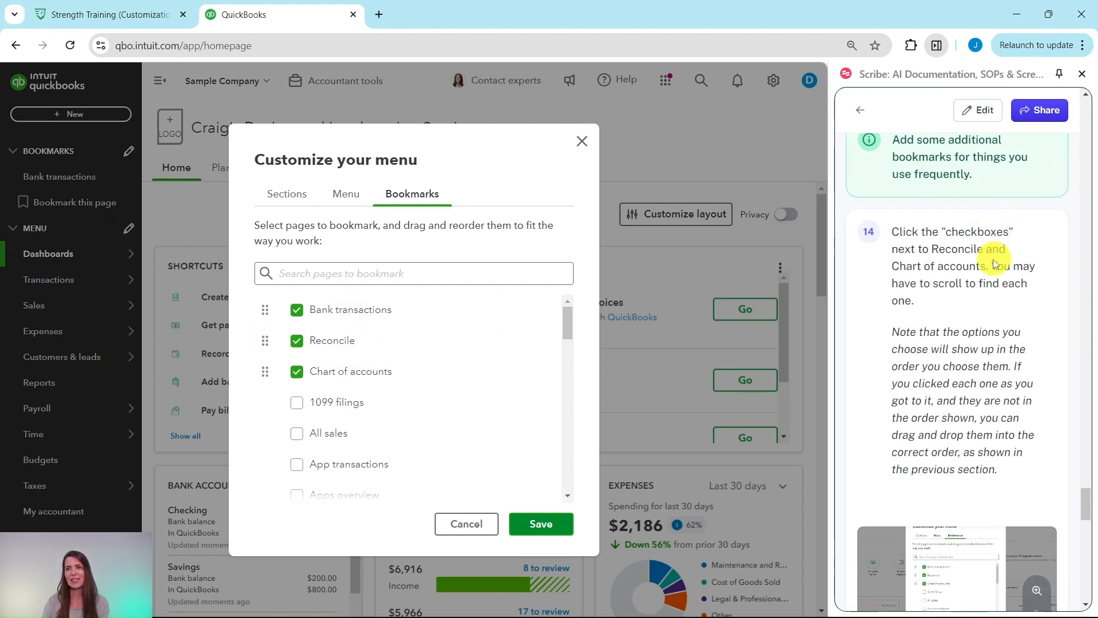
- Follow the guide to the menu items customization and read its instructions on deselecting Commerce and saving
scroll(944, 312, down, 8)
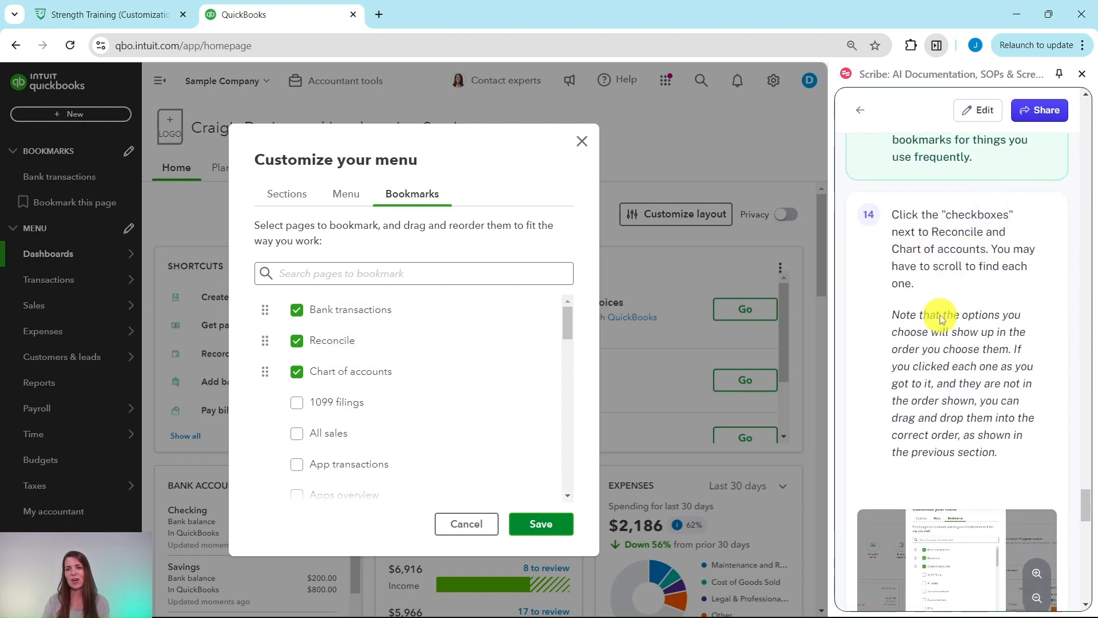
scroll(947, 309, down, 1)
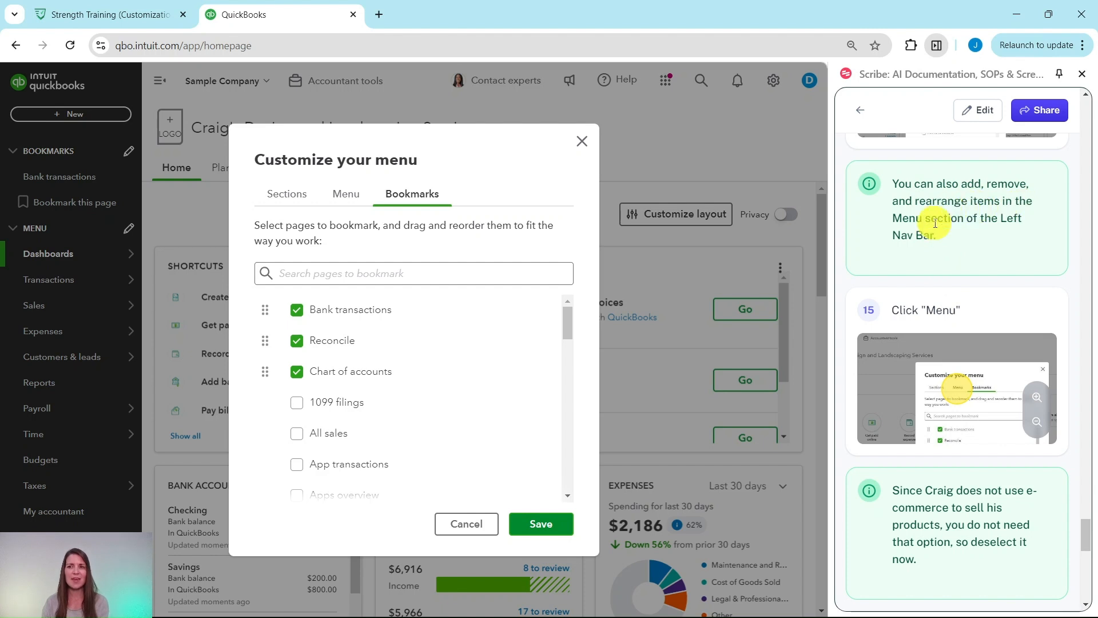
scroll(924, 254, down, 1)
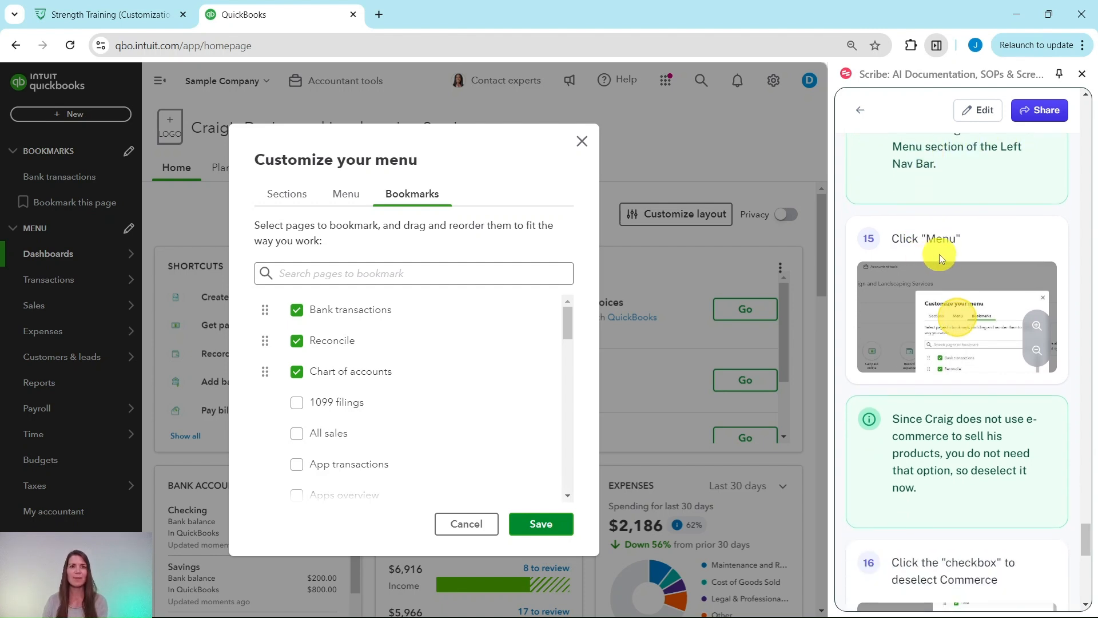
click(347, 203)
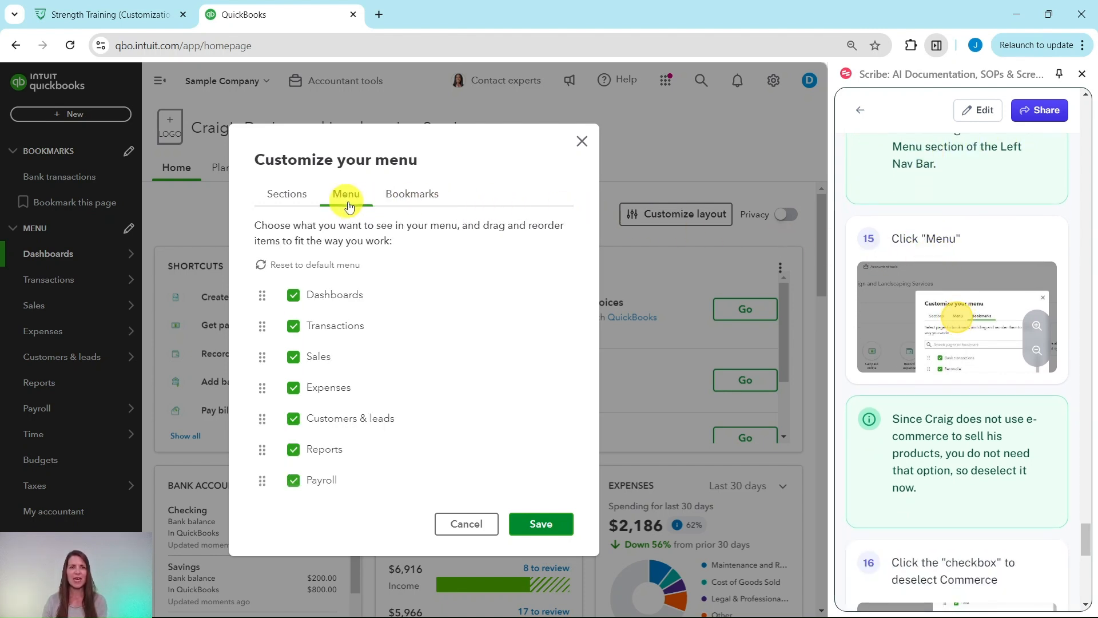
scroll(908, 359, down, 2)
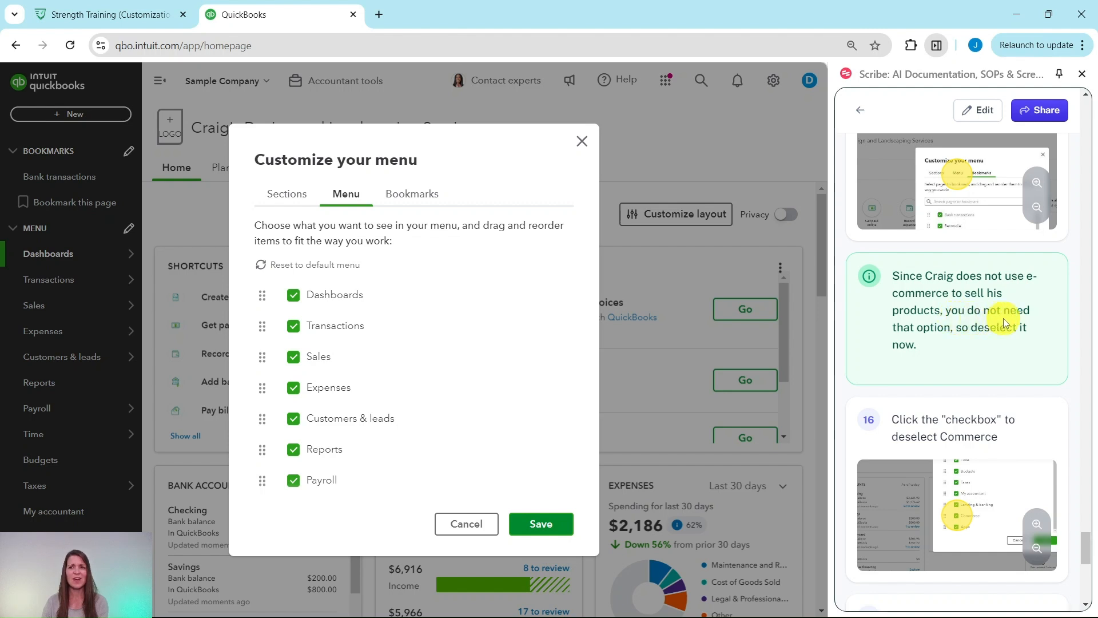
scroll(961, 333, down, 3)
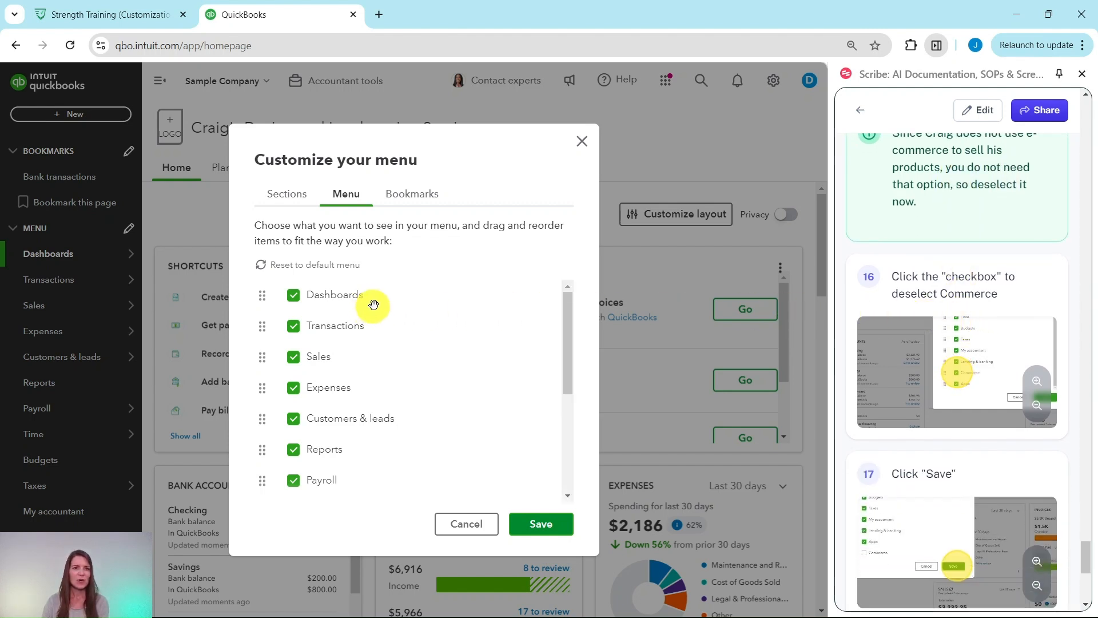
- Check that Commerce is deselected among the menu items and save the menu customizations
scroll(389, 302, down, 4)
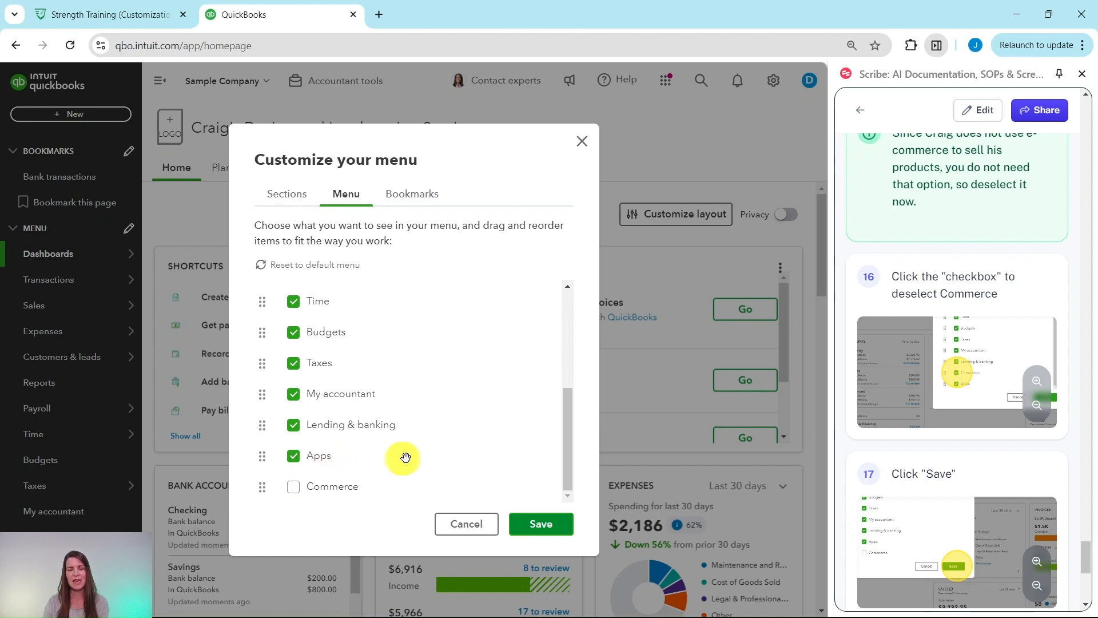
scroll(907, 451, down, 4)
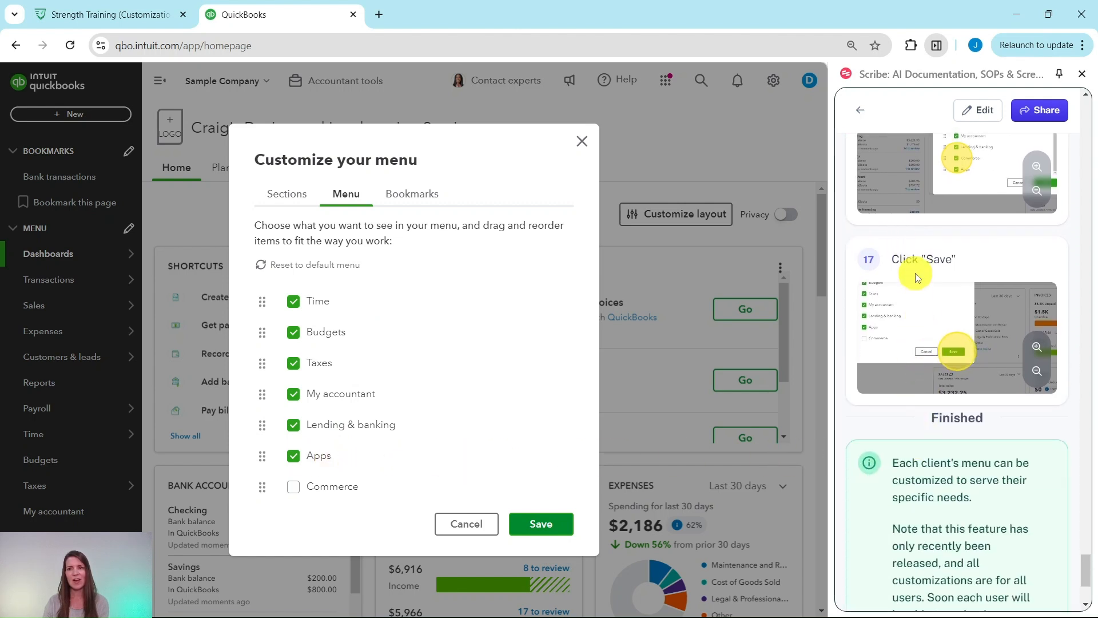
click(544, 523)
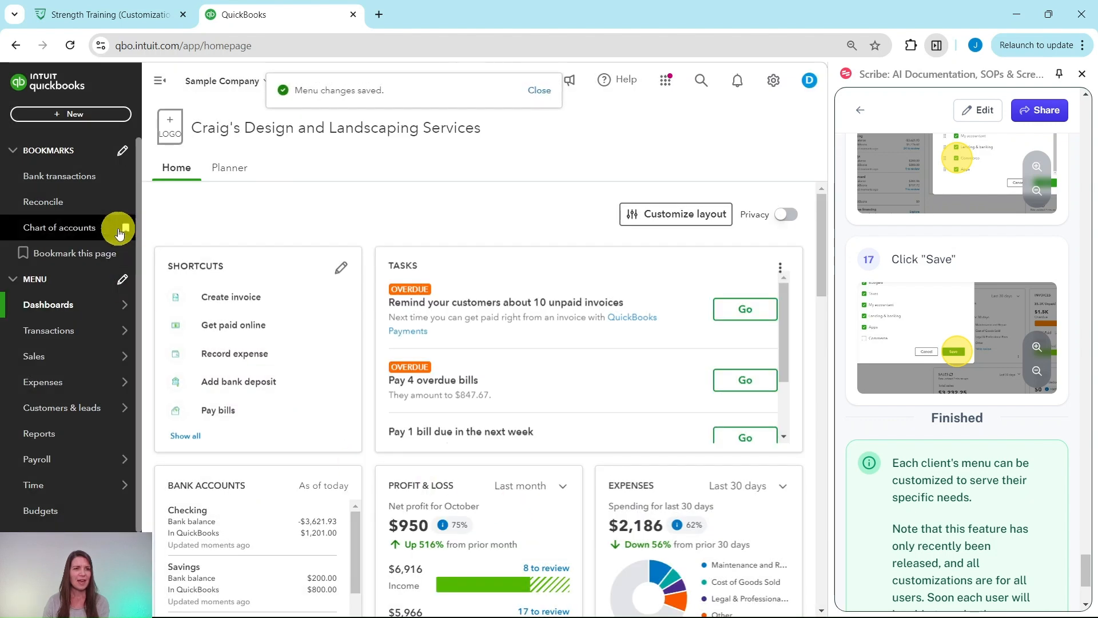
- Review the customized bookmarks and menu in the navigation bar and read the guide's closing notes
scroll(91, 486, down, 1)
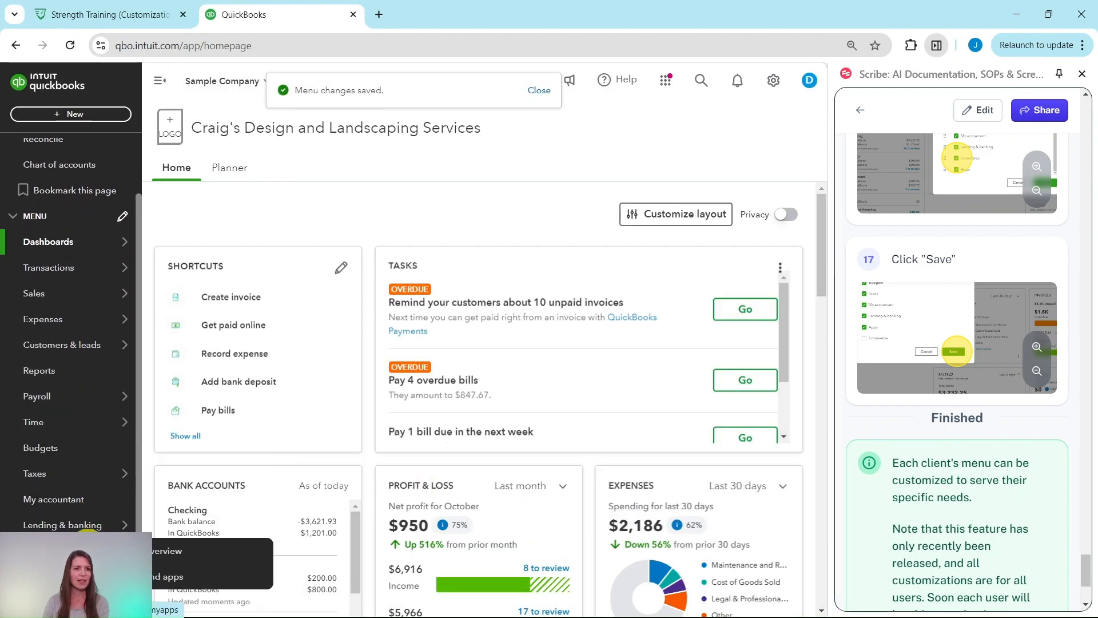
mouse_move(80, 299)
scroll(84, 316, up, 1)
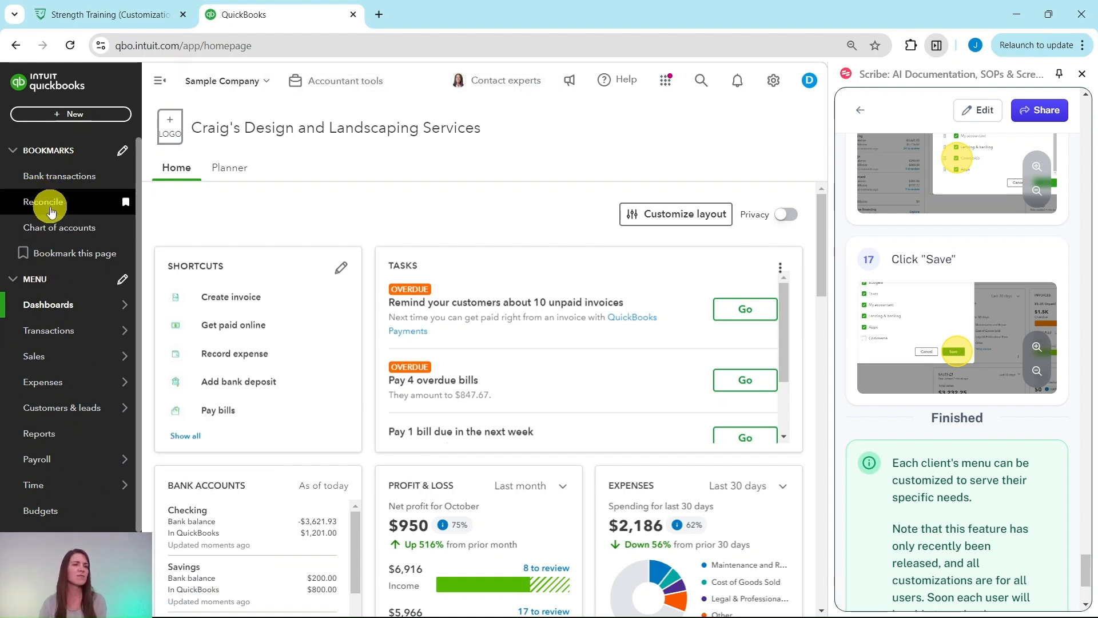
scroll(966, 305, down, 4)
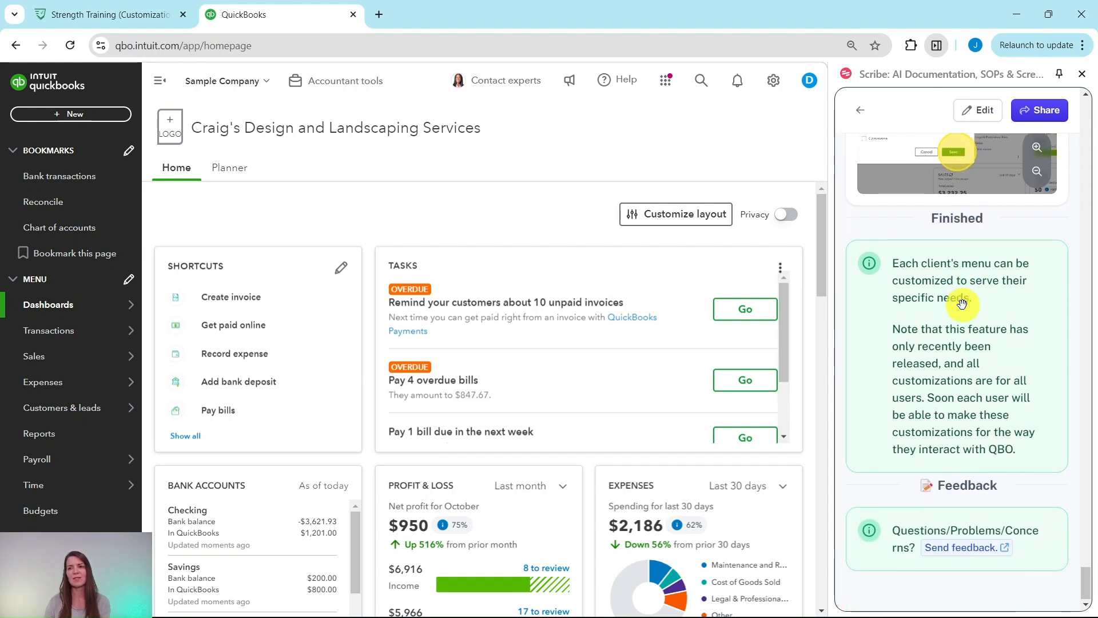